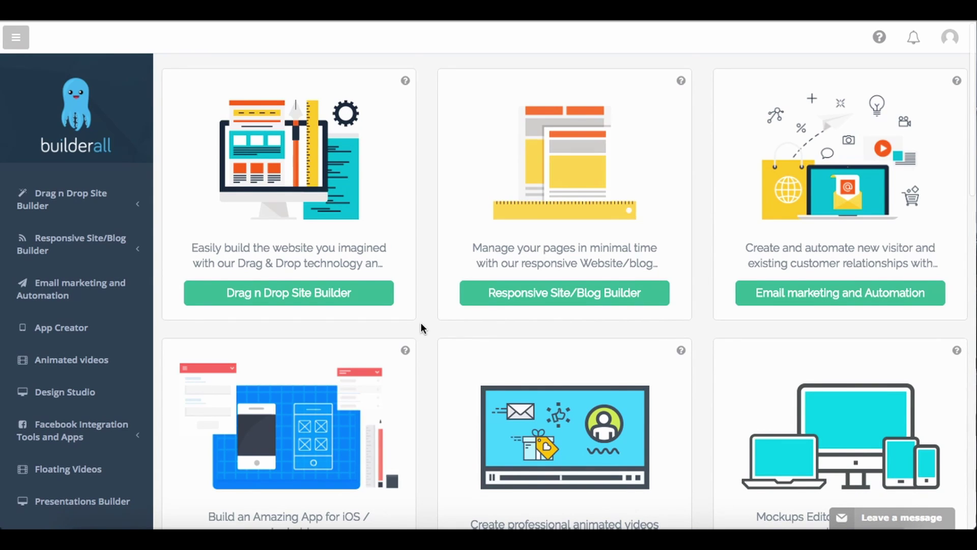
{"action": "scroll", "coordinate": [421, 324], "scroll_direction": "down", "scroll_amount": 1}
{"action": "scroll", "coordinate": [420, 323], "scroll_direction": "down", "scroll_amount": 1}
{"action": "scroll", "coordinate": [421, 315], "scroll_direction": "down", "scroll_amount": 1}
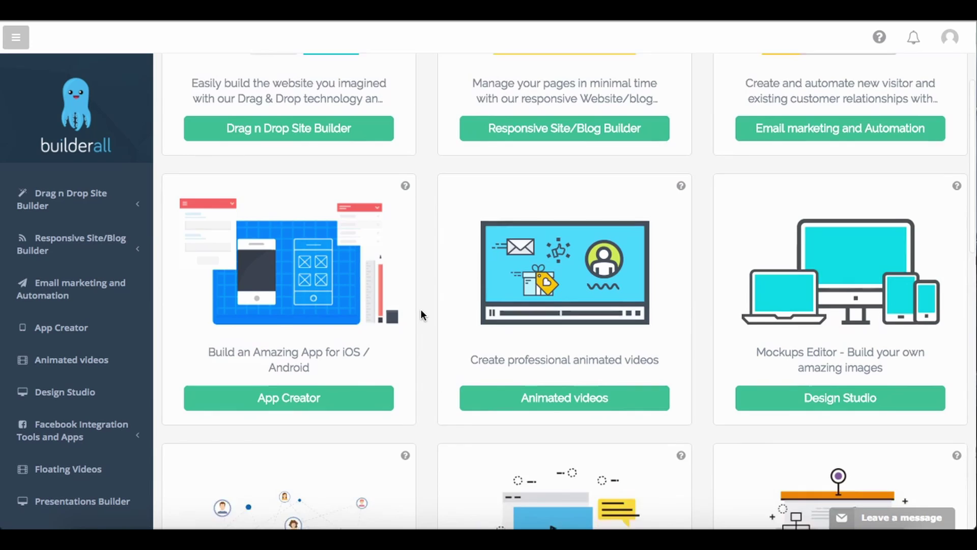
{"action": "scroll", "coordinate": [421, 309], "scroll_direction": "down", "scroll_amount": 1}
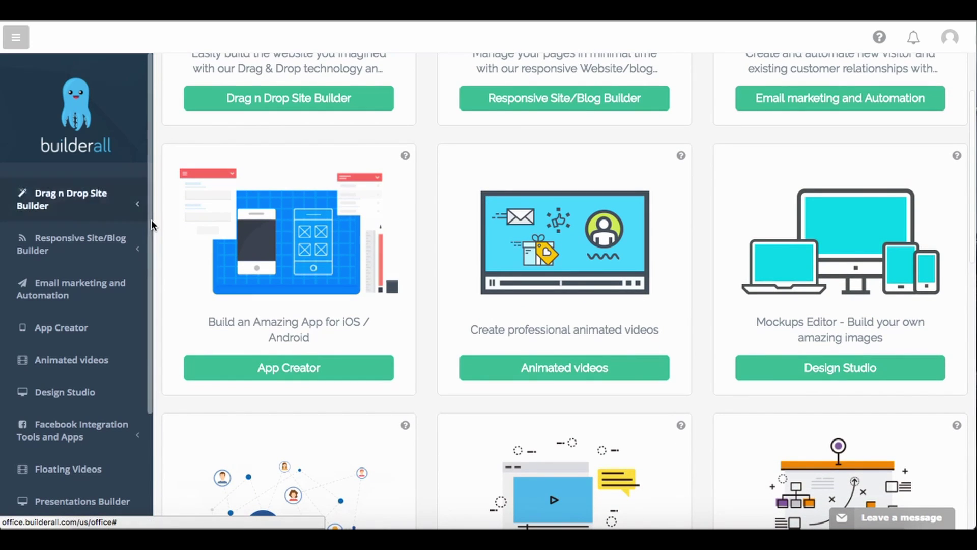
Start a new website from My sites and filter templates to Landing Pages > 2 Step Optin.
{"action": "left_click", "coordinate": [131, 205]}
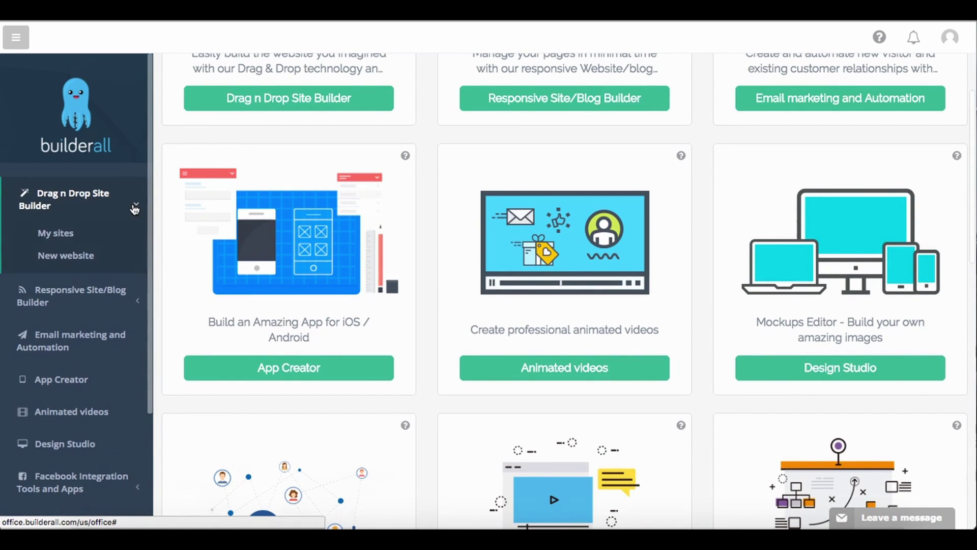
{"action": "left_click", "coordinate": [67, 235]}
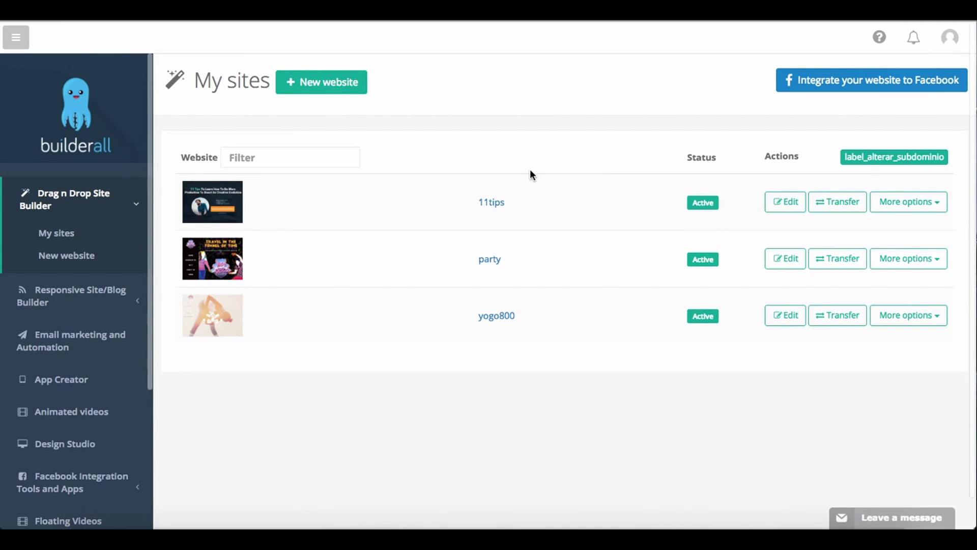
{"action": "left_click", "coordinate": [71, 261]}
{"action": "scroll", "coordinate": [256, 315], "scroll_direction": "down", "scroll_amount": 5}
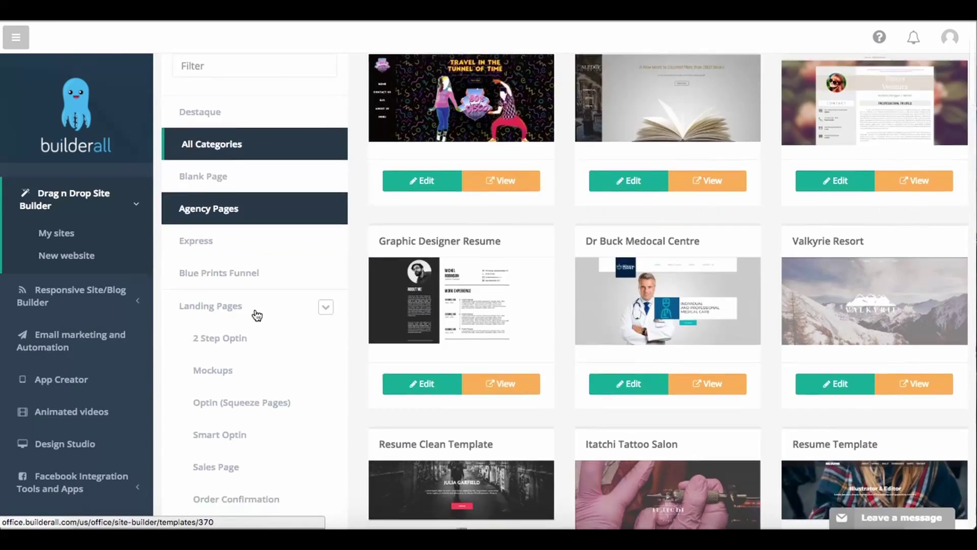
{"action": "scroll", "coordinate": [256, 316], "scroll_direction": "down", "scroll_amount": 1}
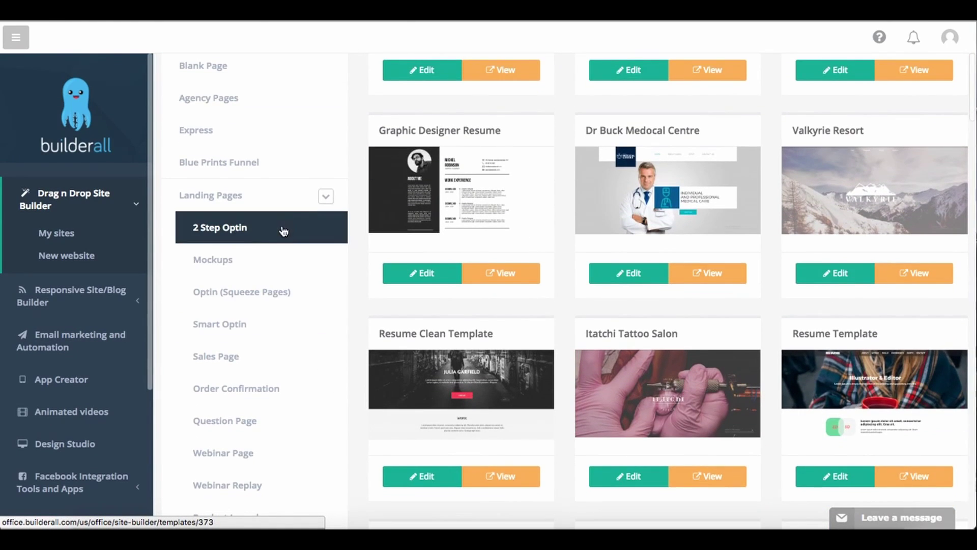
{"action": "left_click", "coordinate": [259, 229]}
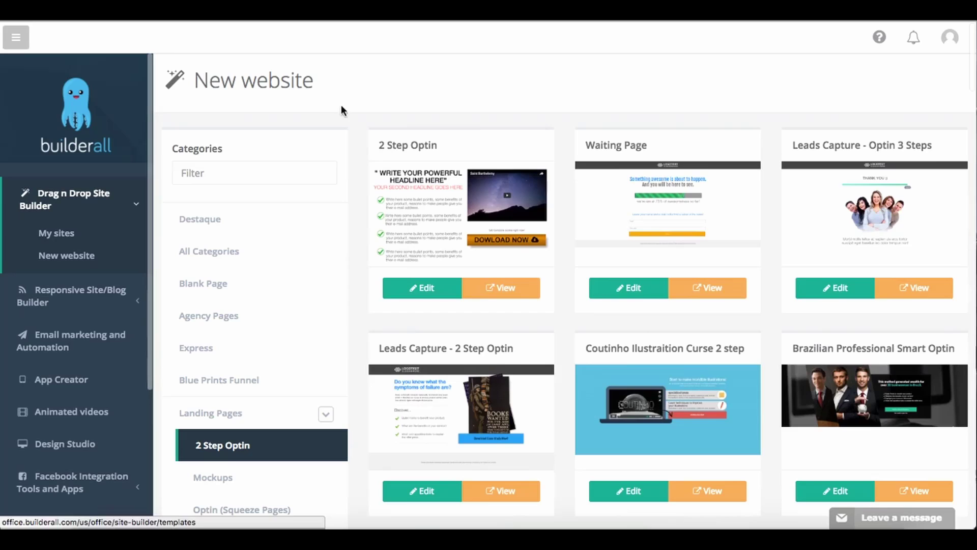
{"action": "scroll", "coordinate": [583, 355], "scroll_direction": "down", "scroll_amount": 1}
{"action": "scroll", "coordinate": [584, 355], "scroll_direction": "down", "scroll_amount": 1}
{"action": "scroll", "coordinate": [583, 355], "scroll_direction": "down", "scroll_amount": 1}
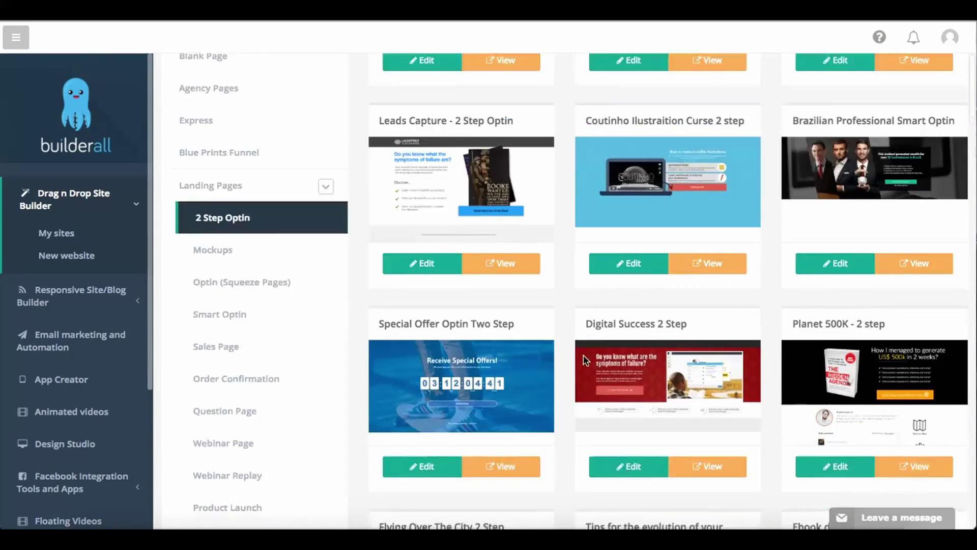
{"action": "scroll", "coordinate": [583, 355], "scroll_direction": "down", "scroll_amount": 2}
{"action": "scroll", "coordinate": [583, 355], "scroll_direction": "up", "scroll_amount": 1}
{"action": "scroll", "coordinate": [584, 355], "scroll_direction": "up", "scroll_amount": 3}
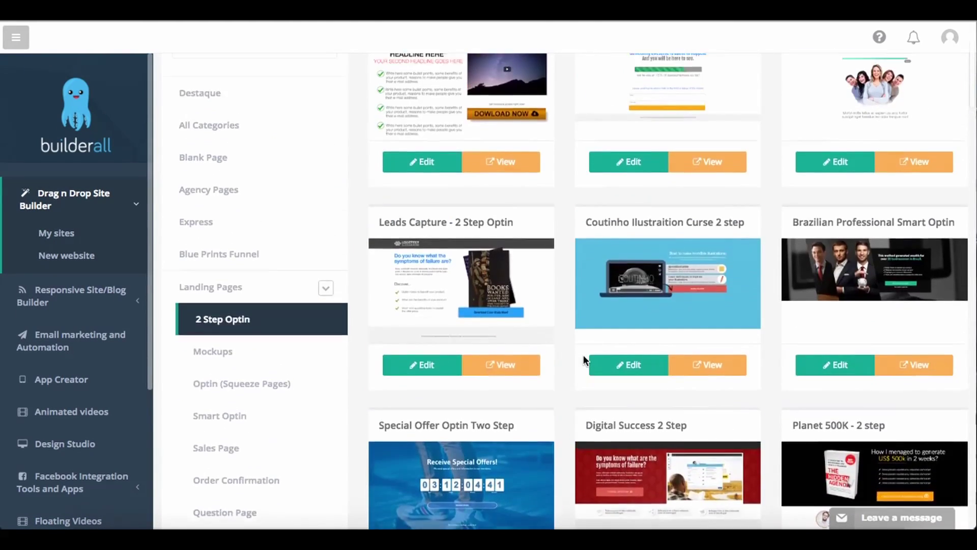
{"action": "scroll", "coordinate": [583, 355], "scroll_direction": "up", "scroll_amount": 1}
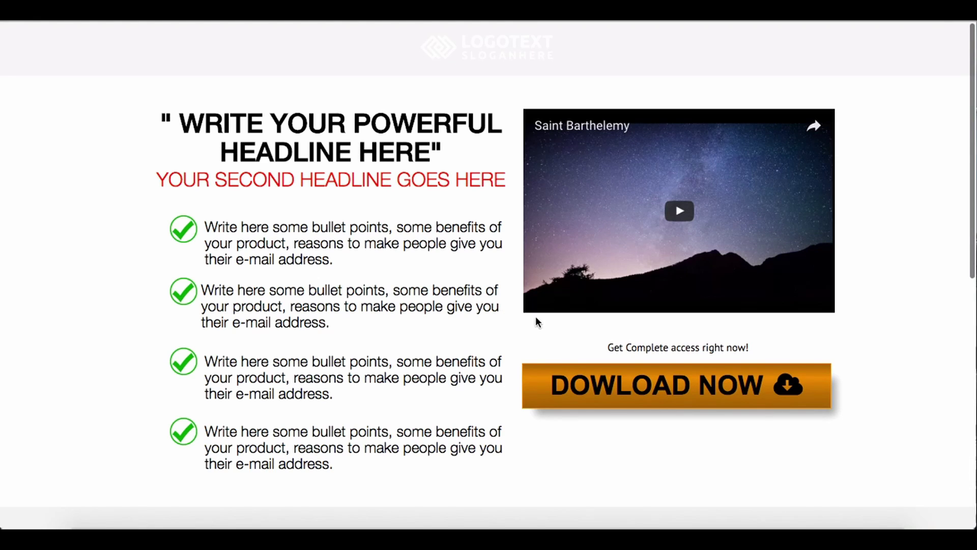
{"action": "scroll", "coordinate": [535, 316], "scroll_direction": "down", "scroll_amount": 2}
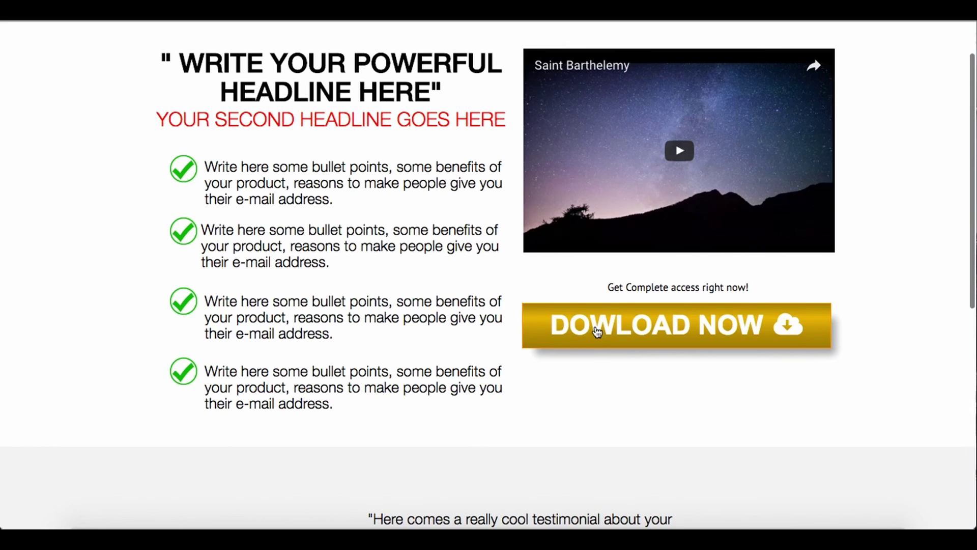
{"action": "left_click", "coordinate": [596, 331]}
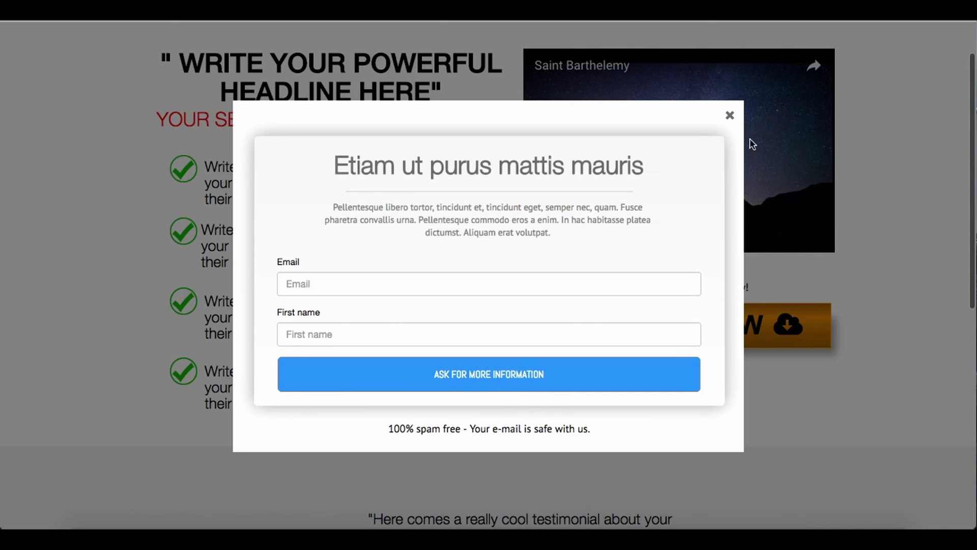
{"action": "left_click", "coordinate": [730, 114]}
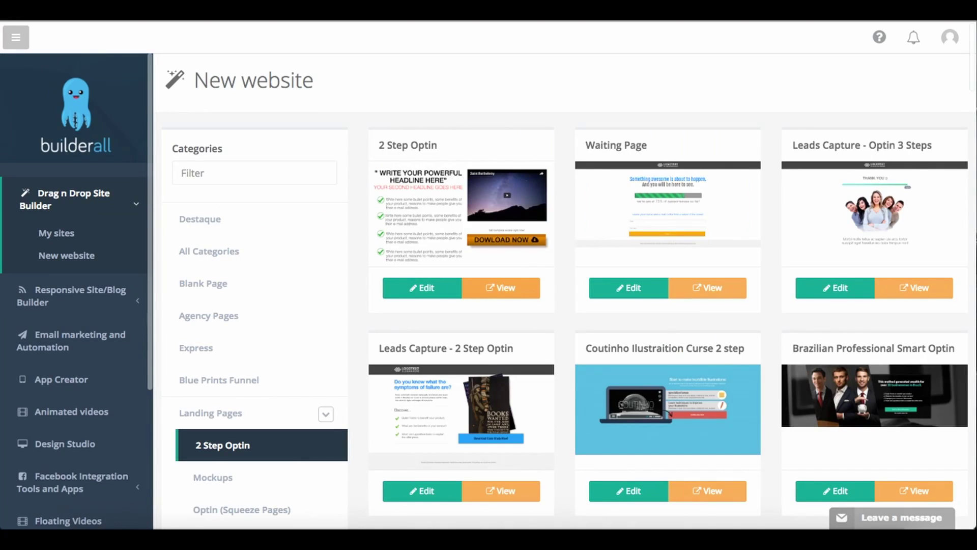
{"action": "scroll", "coordinate": [585, 307], "scroll_direction": "down", "scroll_amount": 5}
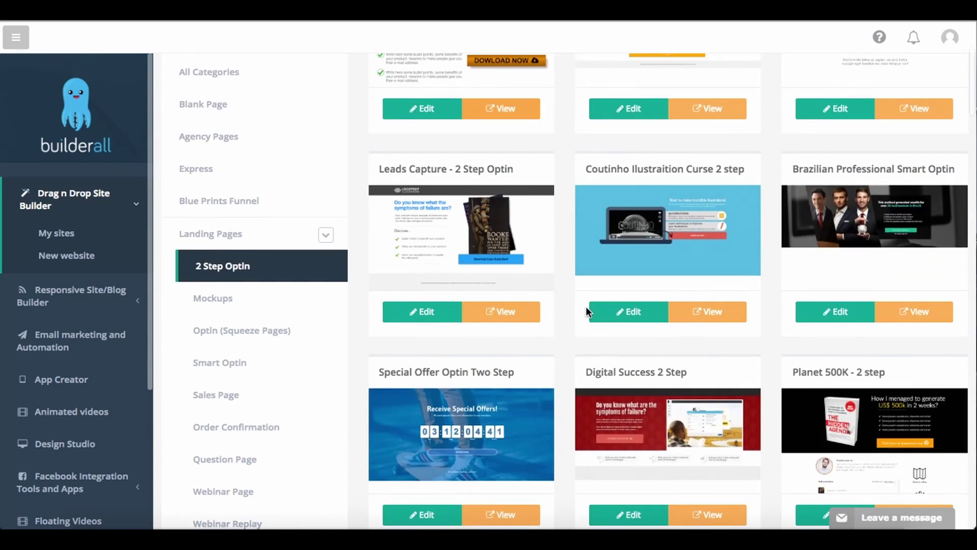
Filter to Optin > Smart Optin templates and preview Boost Productive Smart Optin.
{"action": "left_click", "coordinate": [234, 340]}
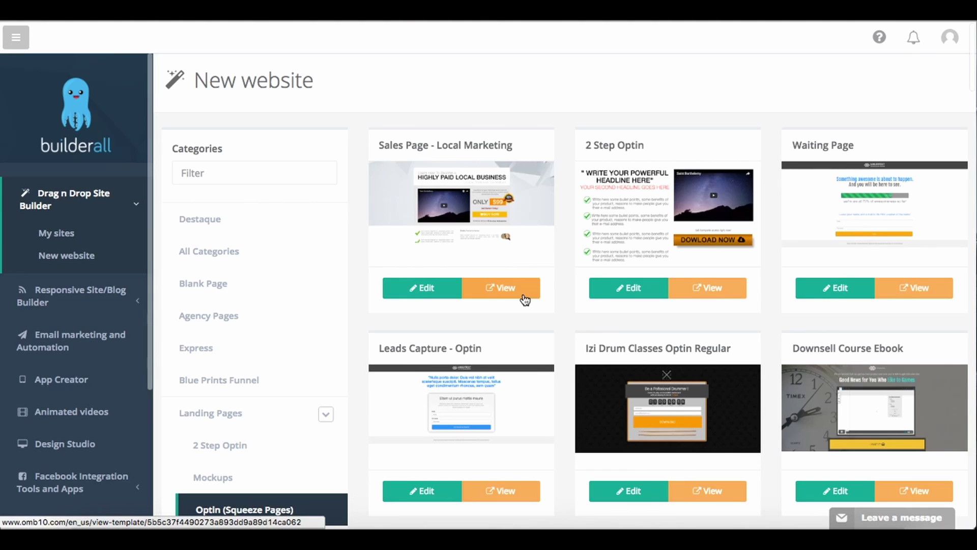
{"action": "scroll", "coordinate": [279, 441], "scroll_direction": "down", "scroll_amount": 3}
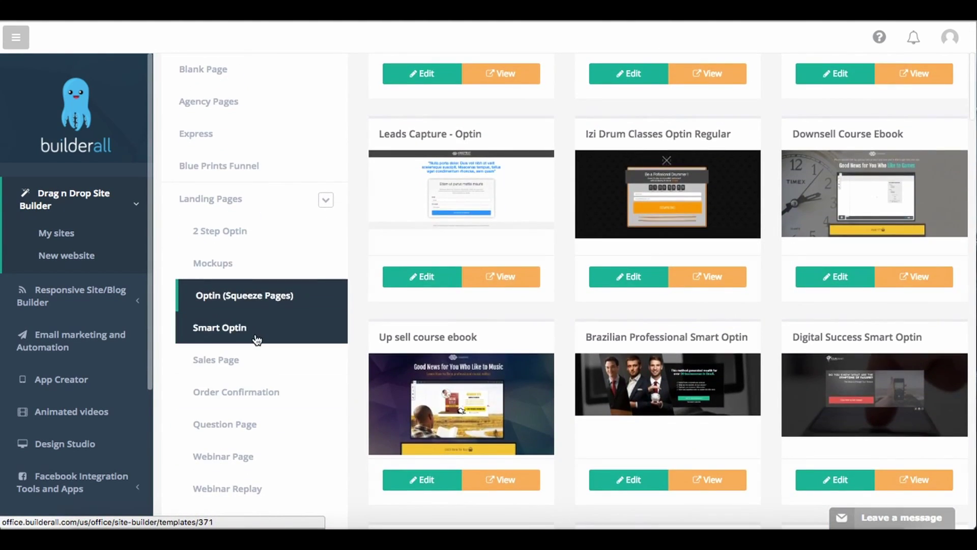
{"action": "scroll", "coordinate": [257, 340], "scroll_direction": "up", "scroll_amount": 3}
{"action": "left_click", "coordinate": [257, 340]}
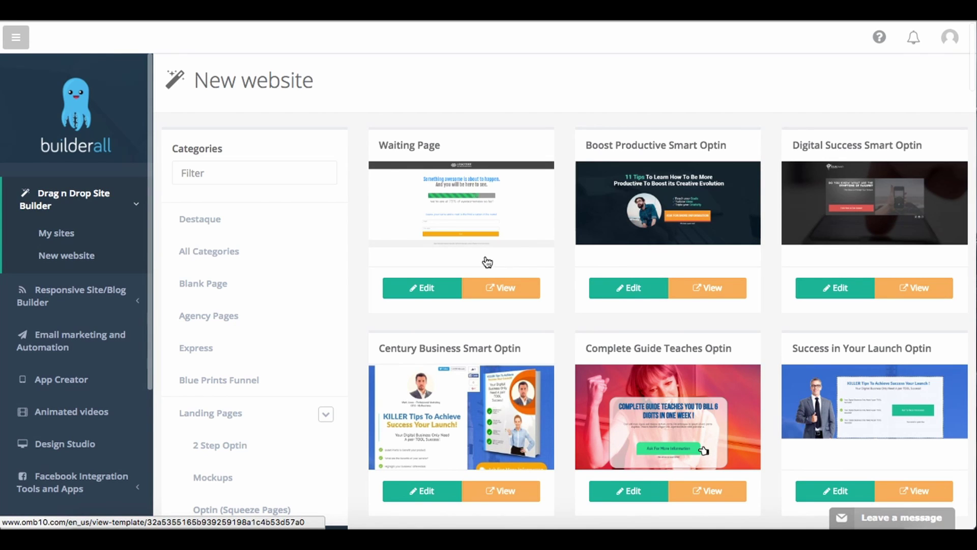
{"action": "left_click", "coordinate": [132, 204]}
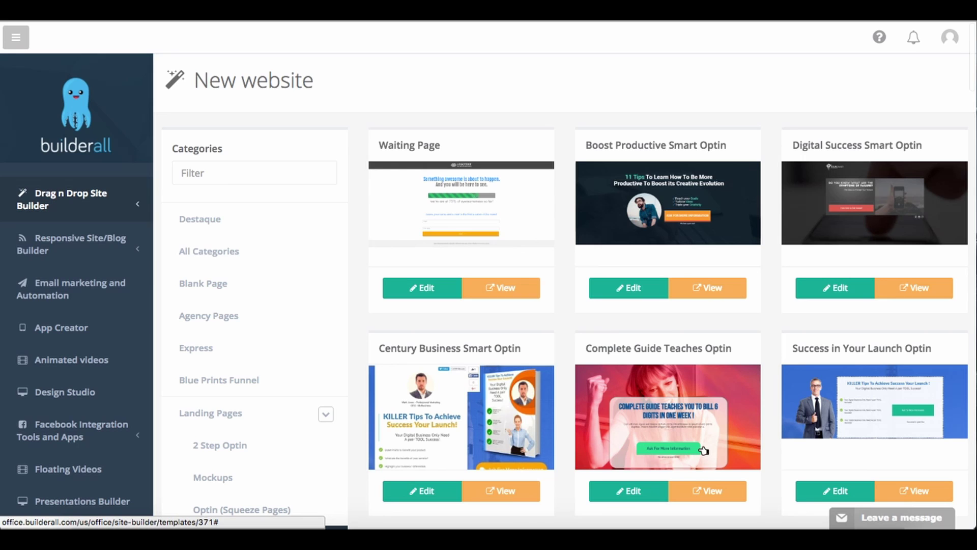
{"action": "scroll", "coordinate": [714, 347], "scroll_direction": "down", "scroll_amount": 2}
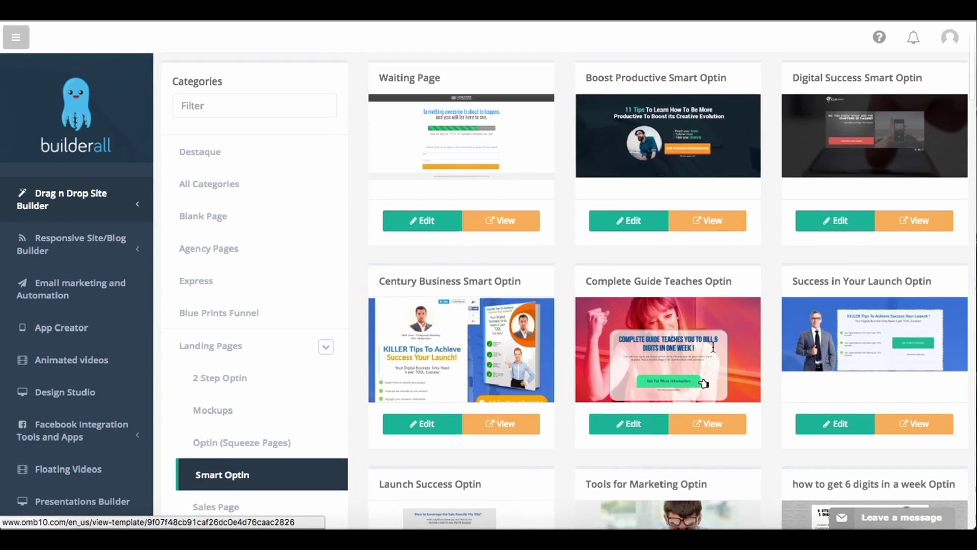
{"action": "scroll", "coordinate": [712, 347], "scroll_direction": "up", "scroll_amount": 1}
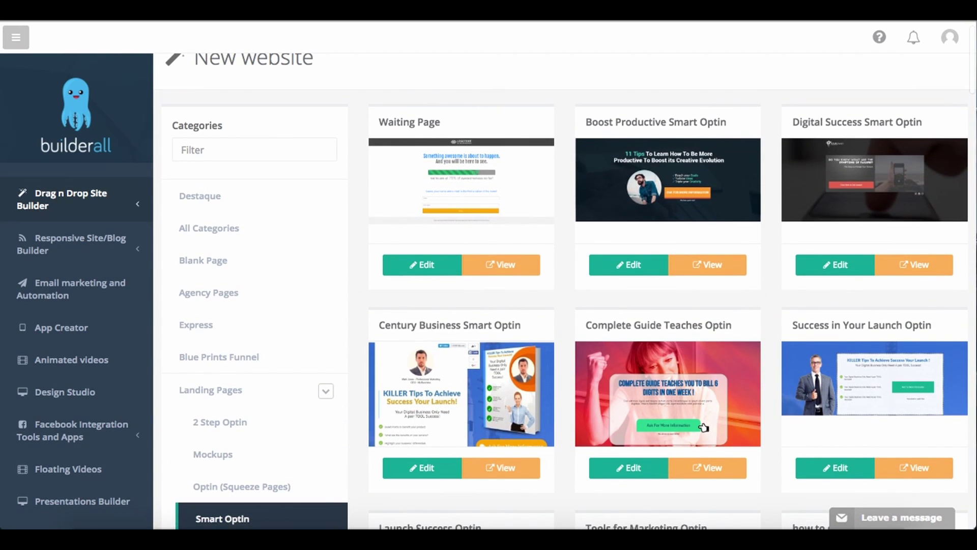
{"action": "left_click", "coordinate": [707, 264]}
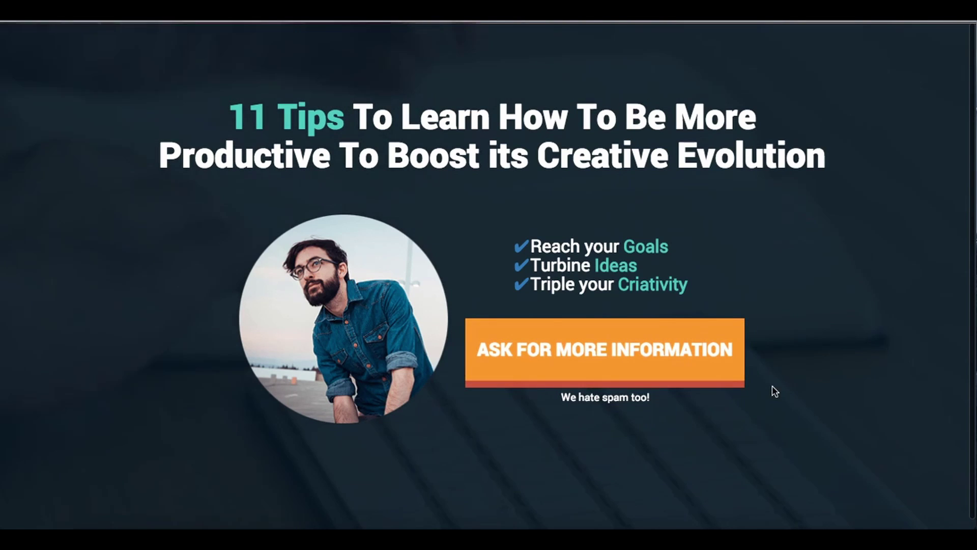
Use ASK FOR MORE INFORMATION on the preview, launching a pre-filled '11 Tips' email draft.
{"action": "left_click", "coordinate": [643, 346]}
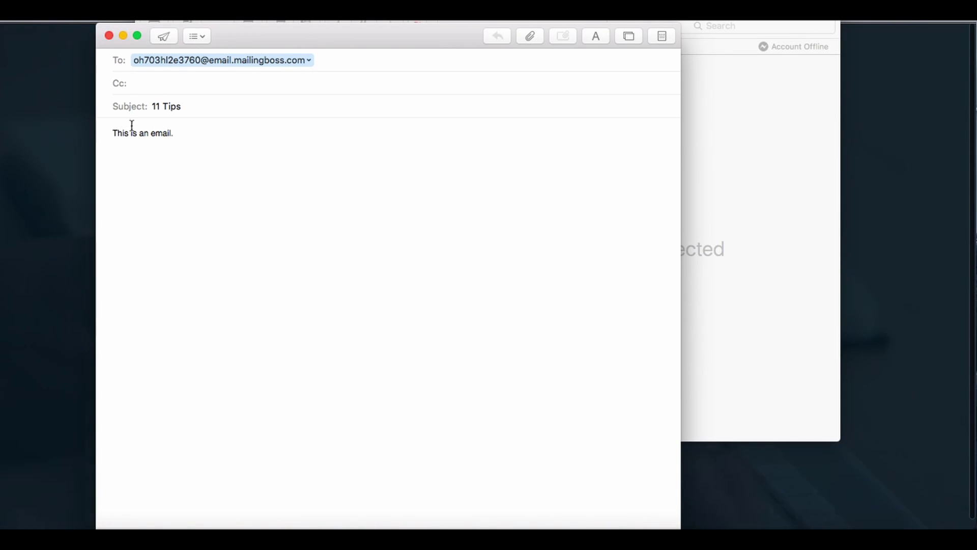
Discard the unsent '11 Tips' draft with Don't Save and close the Mail window.
{"action": "left_click_drag", "start_coordinate": [116, 133], "coordinate": [174, 133]}
{"action": "left_click", "coordinate": [176, 133]}
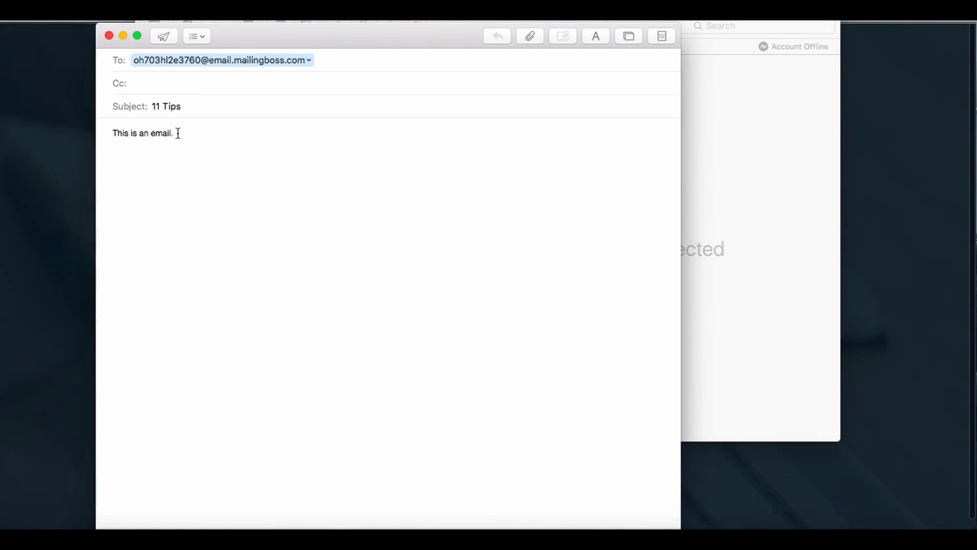
{"action": "left_click", "coordinate": [110, 36]}
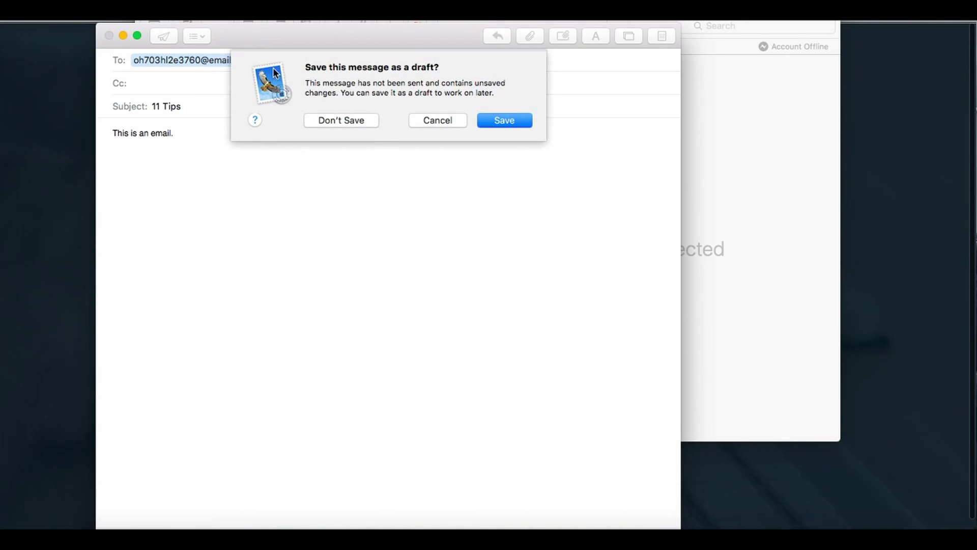
{"action": "left_click", "coordinate": [358, 118]}
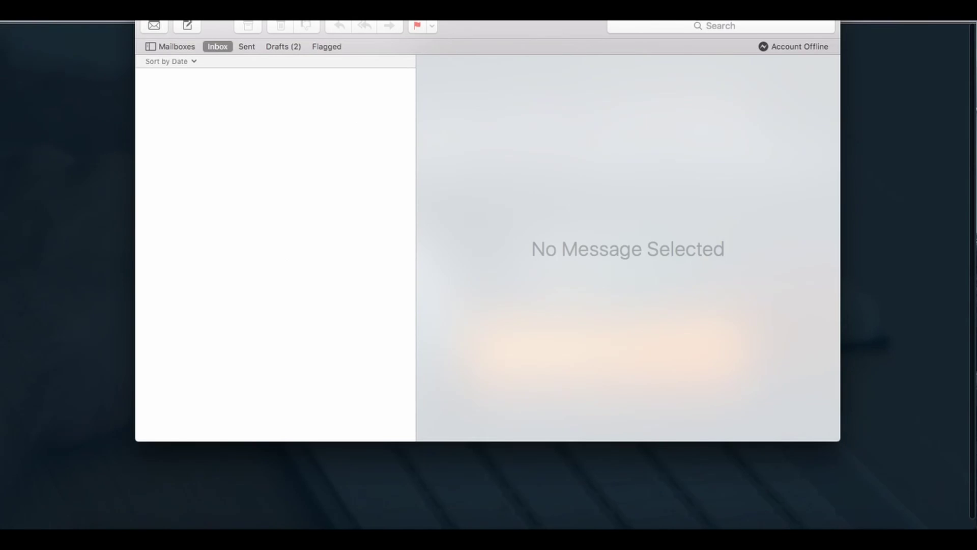
{"action": "left_click", "coordinate": [145, 39]}
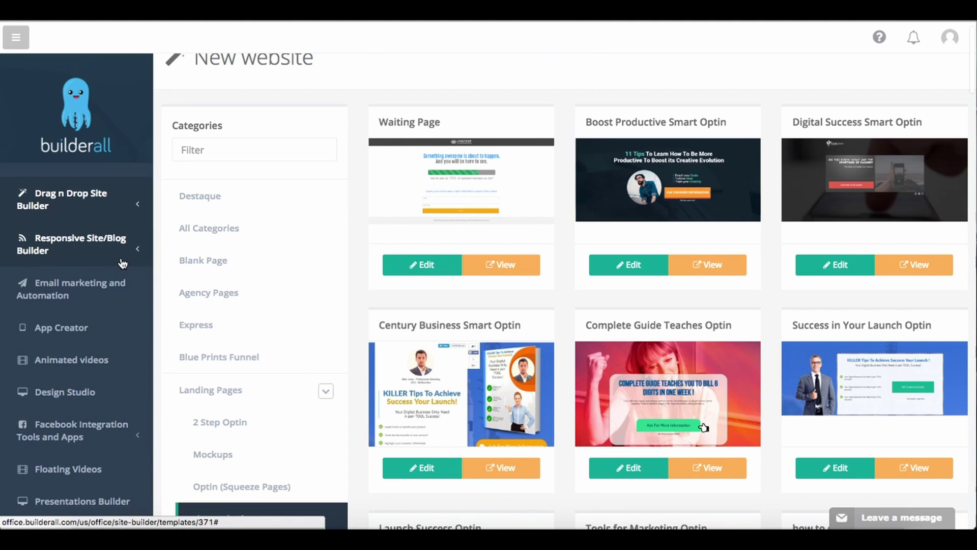
{"action": "scroll", "coordinate": [24, 284], "scroll_direction": "down", "scroll_amount": 3}
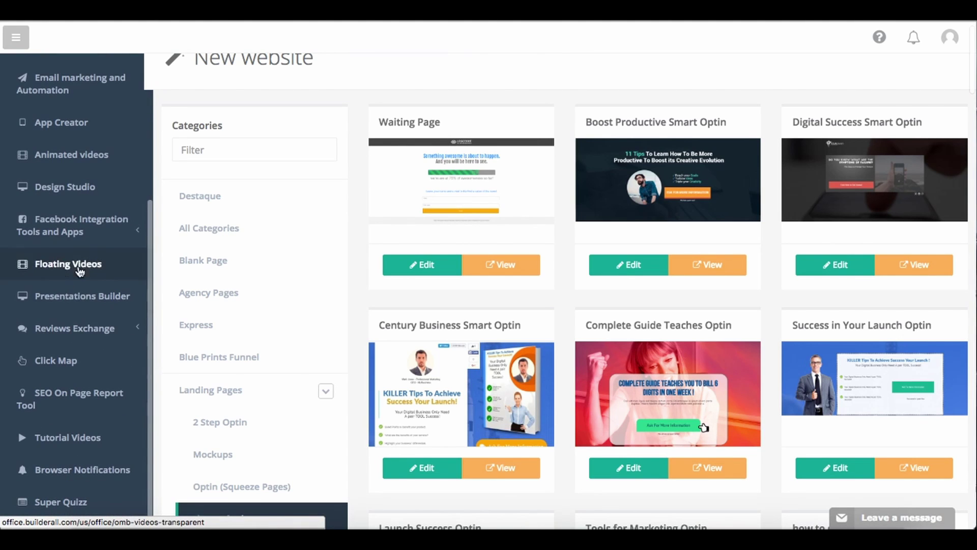
Expand Facebook Integration, start a + New App form, then move to Facebook Notifications.
{"action": "left_click", "coordinate": [70, 230]}
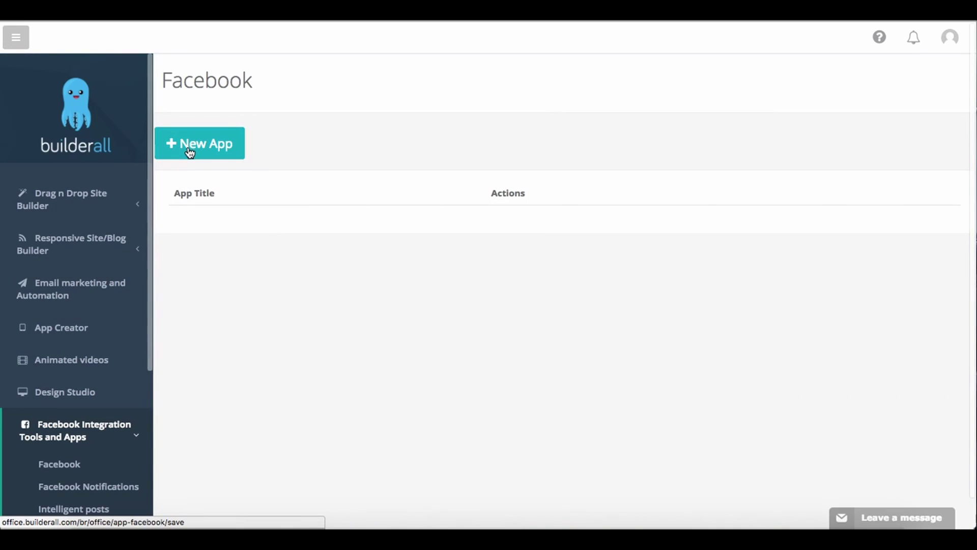
{"action": "left_click", "coordinate": [189, 152]}
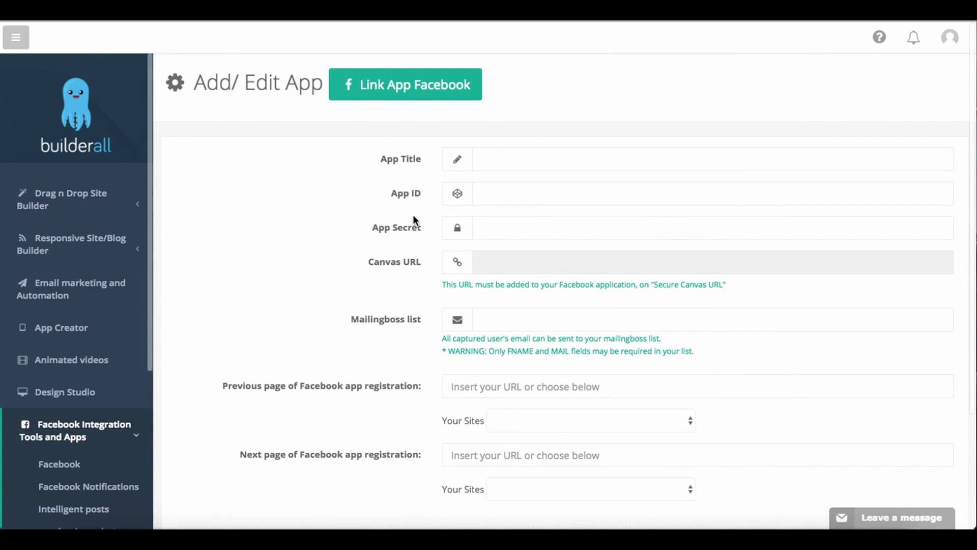
{"action": "scroll", "coordinate": [412, 215], "scroll_direction": "down", "scroll_amount": 2}
{"action": "scroll", "coordinate": [413, 220], "scroll_direction": "up", "scroll_amount": 1}
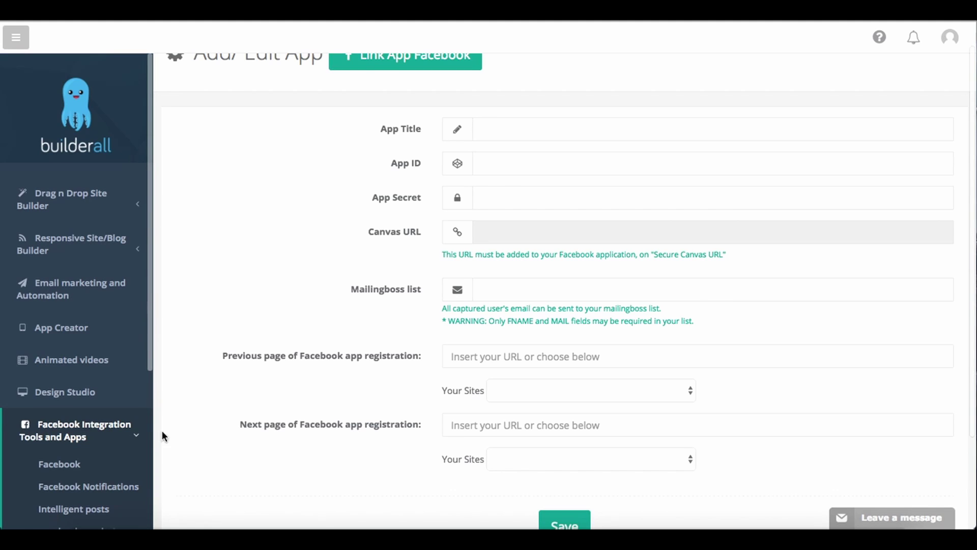
{"action": "left_click", "coordinate": [118, 445]}
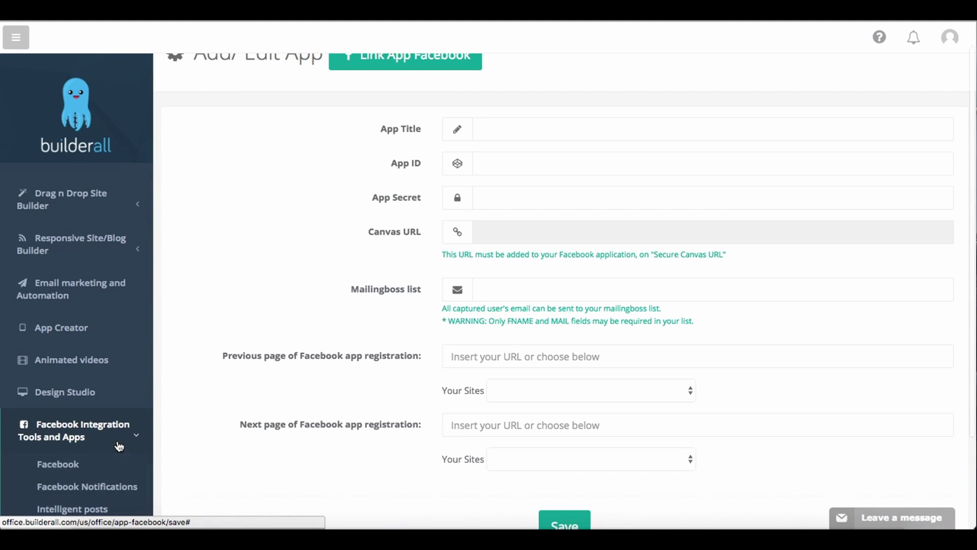
Review Facebook Notifications and Intelligent posts, then switch to Facebook Leads Capture.
{"action": "left_click", "coordinate": [104, 494]}
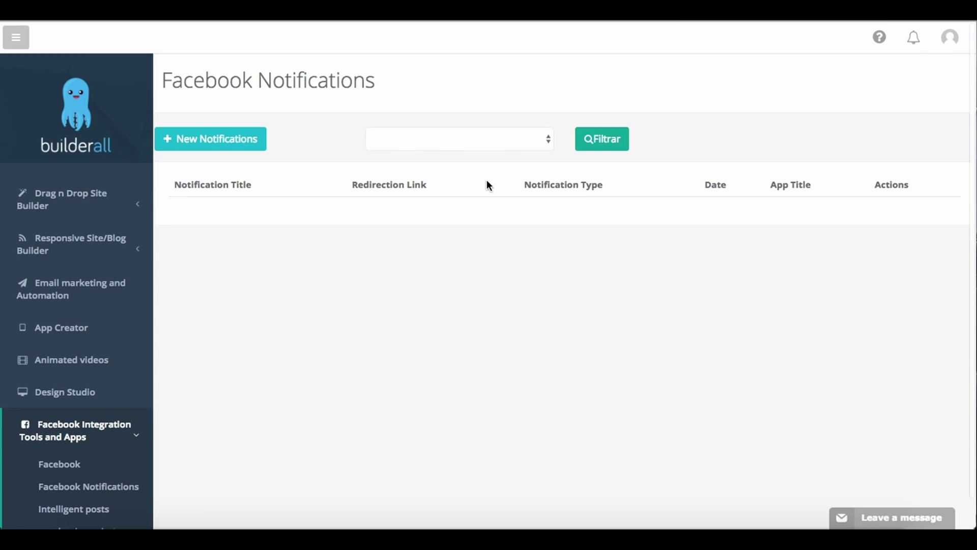
{"action": "scroll", "coordinate": [486, 185], "scroll_direction": "down", "scroll_amount": 1}
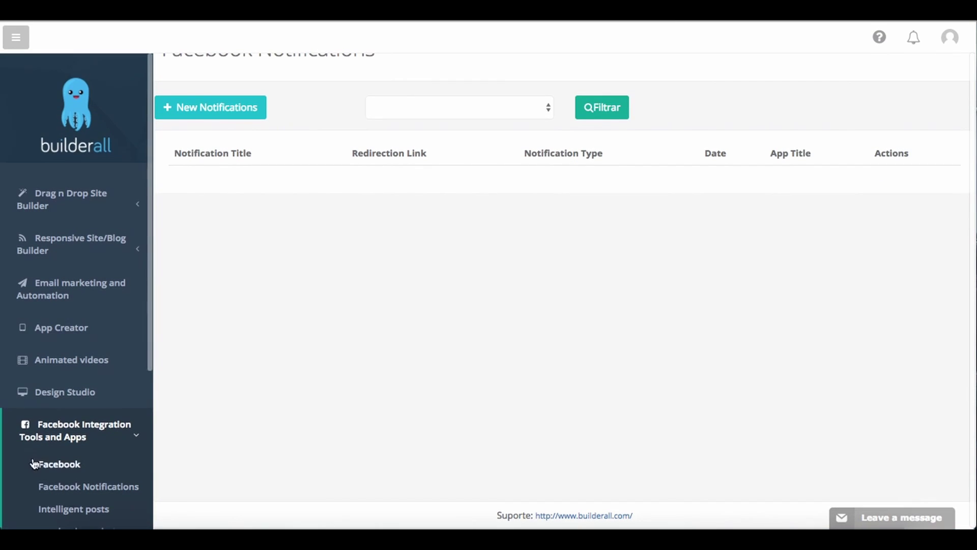
{"action": "scroll", "coordinate": [65, 456], "scroll_direction": "down", "scroll_amount": 2}
{"action": "scroll", "coordinate": [62, 455], "scroll_direction": "down", "scroll_amount": 1}
{"action": "scroll", "coordinate": [62, 456], "scroll_direction": "down", "scroll_amount": 1}
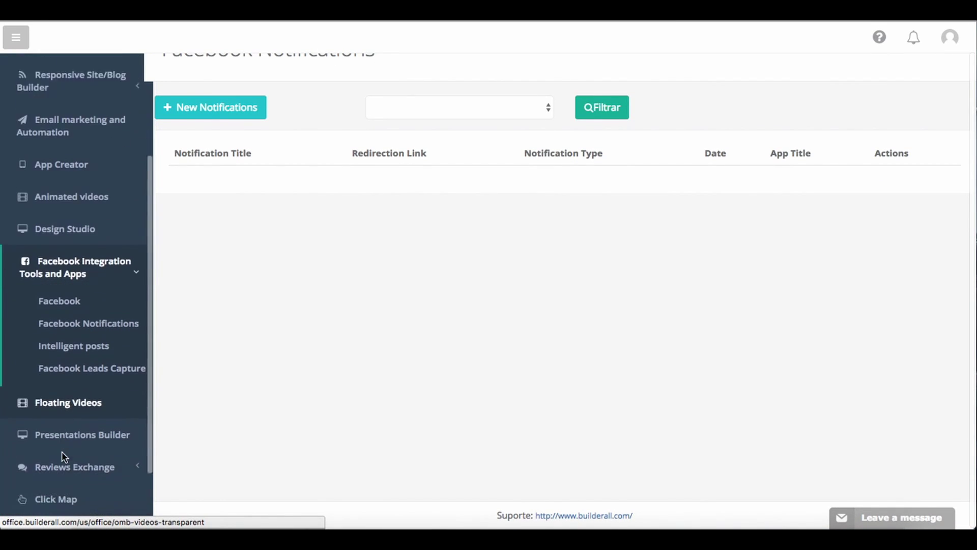
{"action": "scroll", "coordinate": [77, 396], "scroll_direction": "down", "scroll_amount": 1}
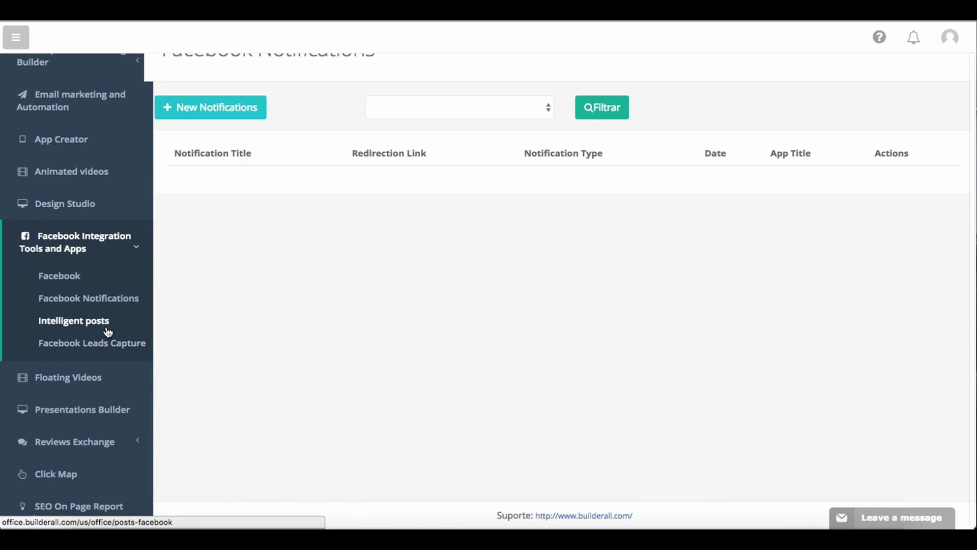
{"action": "left_click", "coordinate": [108, 329]}
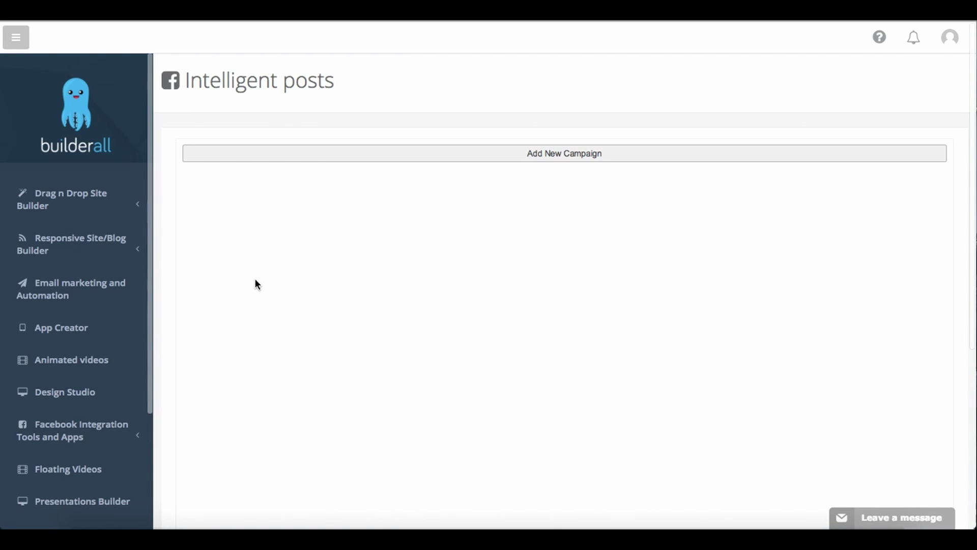
{"action": "scroll", "coordinate": [124, 436], "scroll_direction": "down", "scroll_amount": 2}
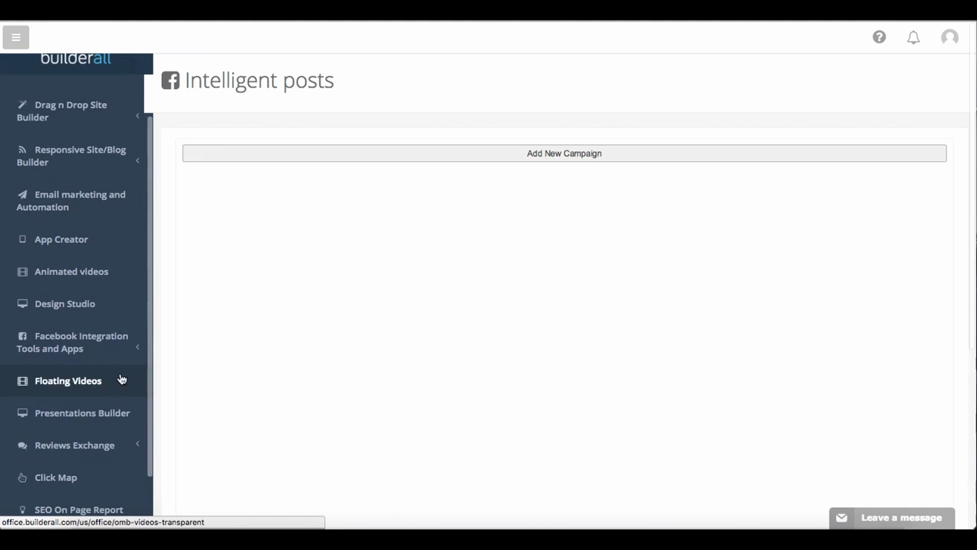
{"action": "left_click", "coordinate": [122, 350]}
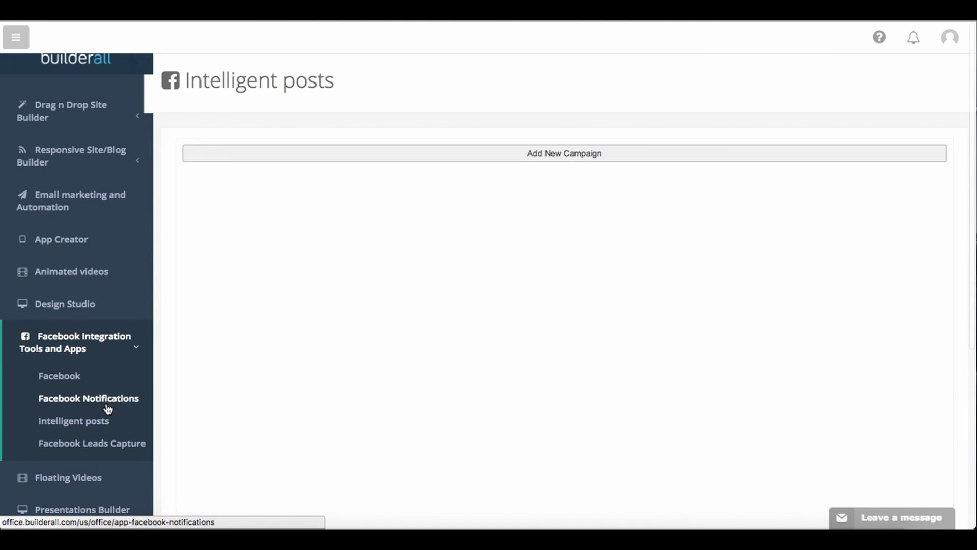
{"action": "left_click", "coordinate": [115, 445]}
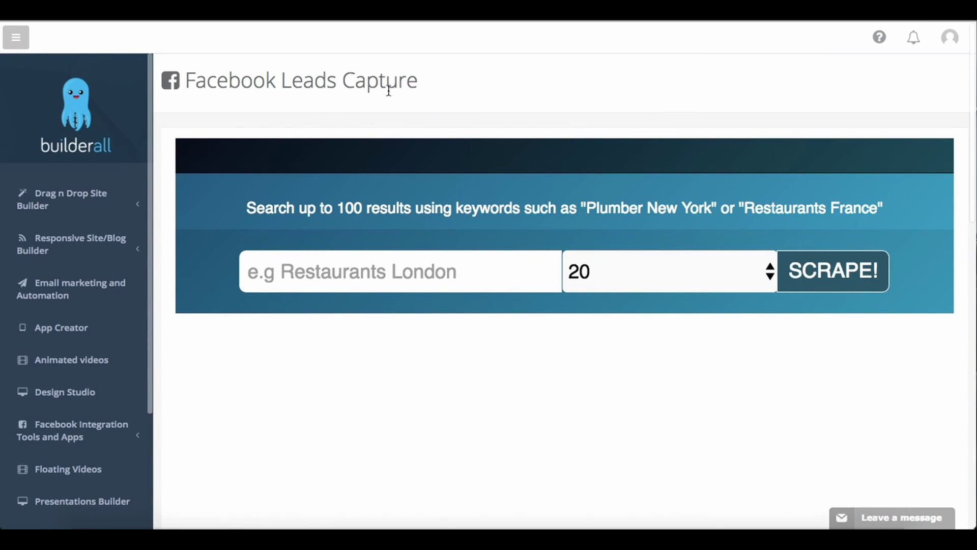
{"action": "scroll", "coordinate": [370, 249], "scroll_direction": "down", "scroll_amount": 1}
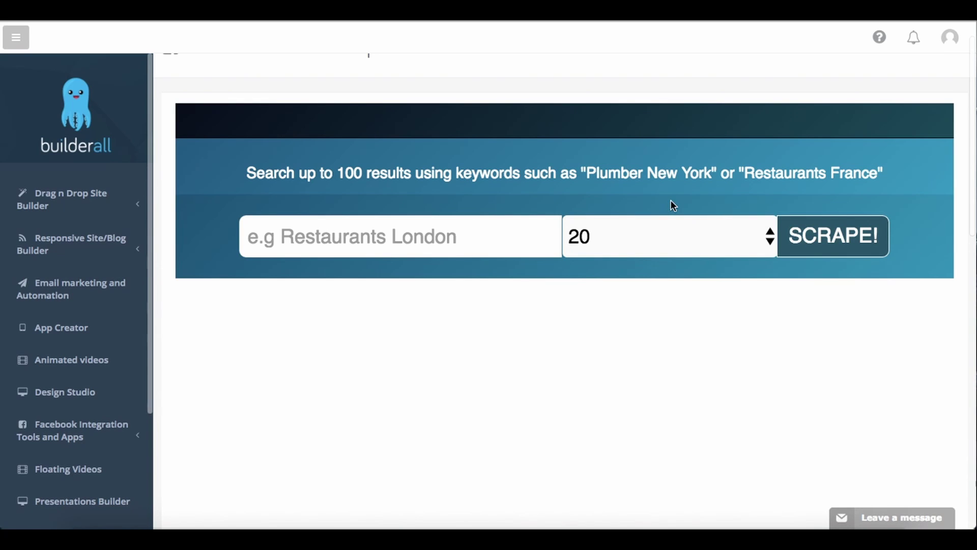
Keep 20 results and enter the keyword 'entertainer in new york', fixing typos along the way.
{"action": "left_click", "coordinate": [670, 236]}
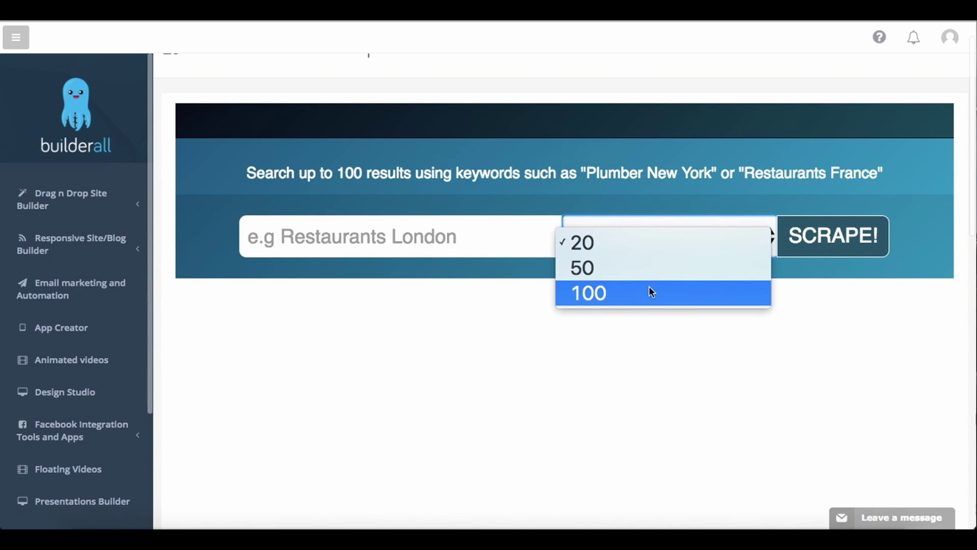
{"action": "left_click", "coordinate": [650, 242]}
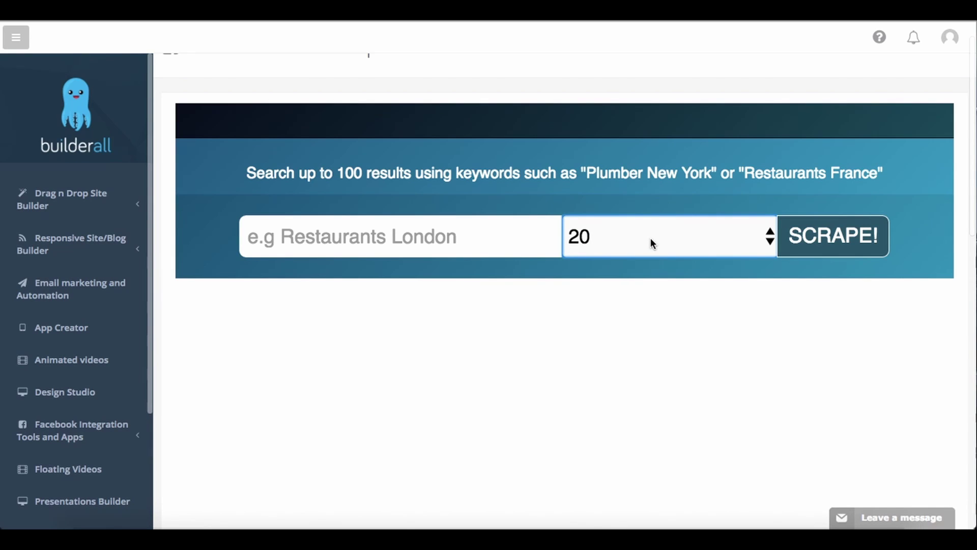
{"action": "left_click", "coordinate": [491, 236]}
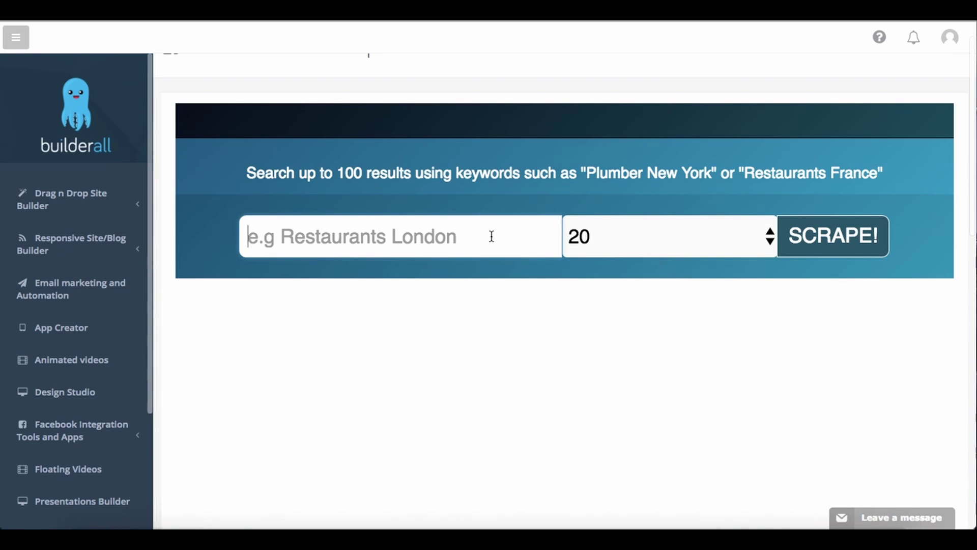
{"action": "type", "text": "enterter"}
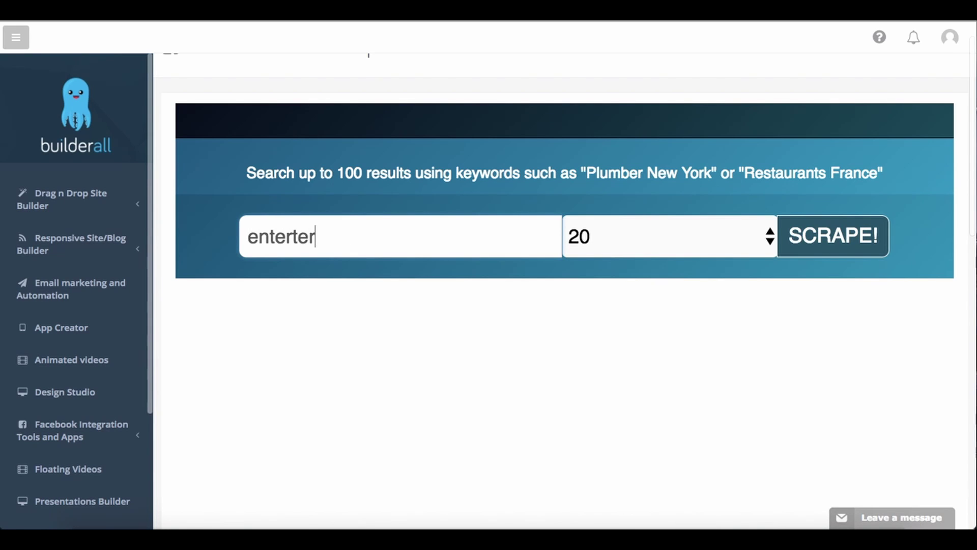
{"action": "key", "text": "BackSpace"}
{"action": "key", "text": "BackSpace"}
{"action": "type", "text": "ainers"}
{"action": "key", "text": "BackSpace"}
{"action": "type", "text": "in"}
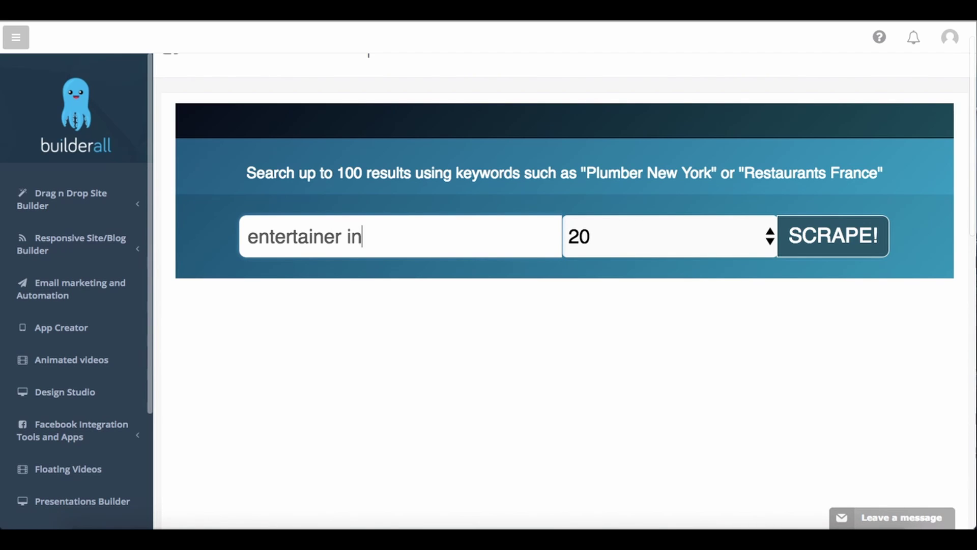
{"action": "type", "text": " N"}
{"action": "key", "text": "BackSpace"}
{"action": "type", "text": "new "}
{"action": "type", "text": "york"}
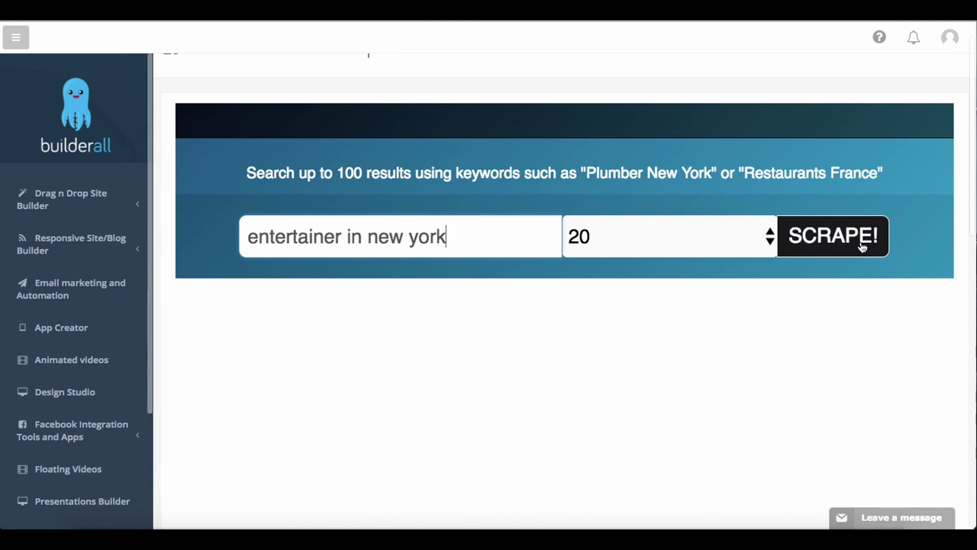
Run SCRAPE! and review the 20 entertainer leads with addresses, phones and websites.
{"action": "left_click", "coordinate": [861, 245]}
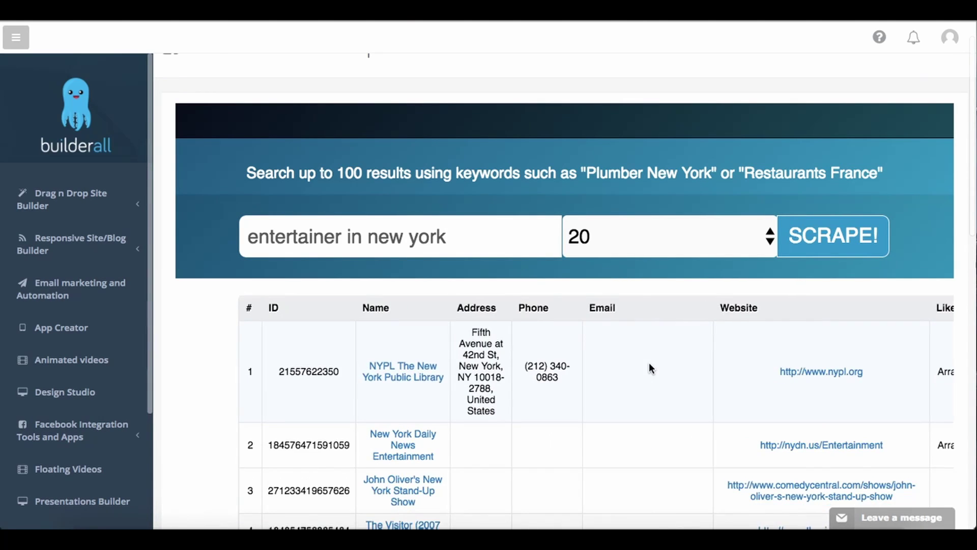
{"action": "scroll", "coordinate": [648, 365], "scroll_direction": "down", "scroll_amount": 2}
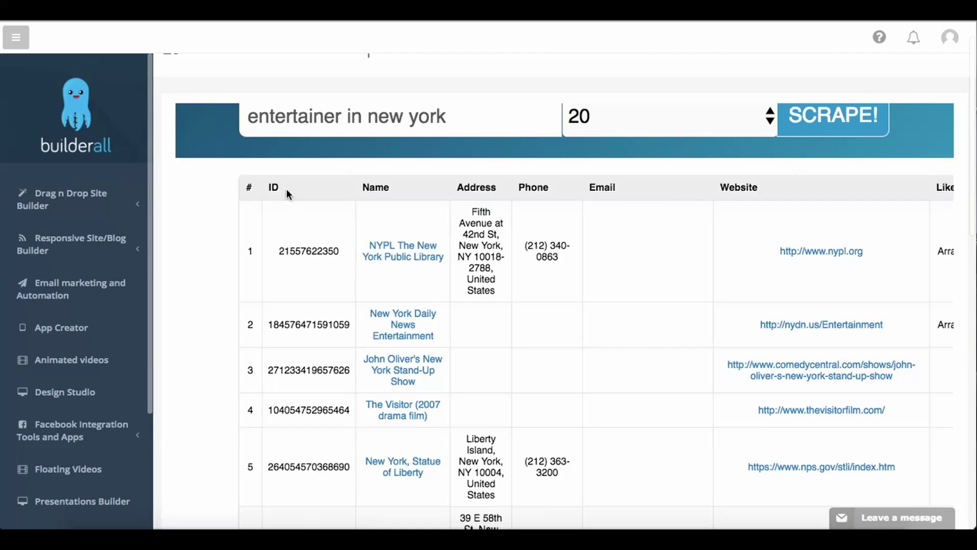
{"action": "scroll", "coordinate": [254, 373], "scroll_direction": "down", "scroll_amount": 3}
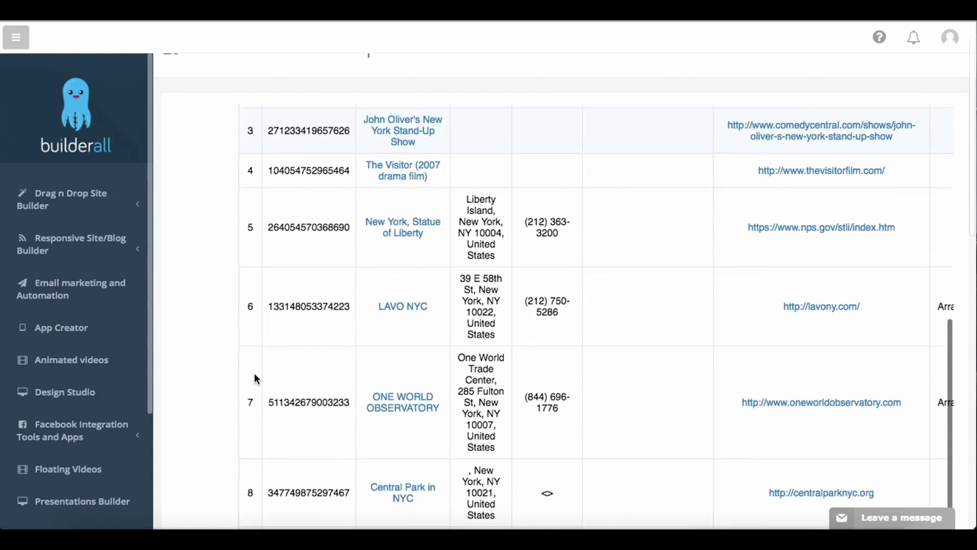
{"action": "scroll", "coordinate": [254, 373], "scroll_direction": "up", "scroll_amount": 2}
{"action": "scroll", "coordinate": [254, 372], "scroll_direction": "up", "scroll_amount": 1}
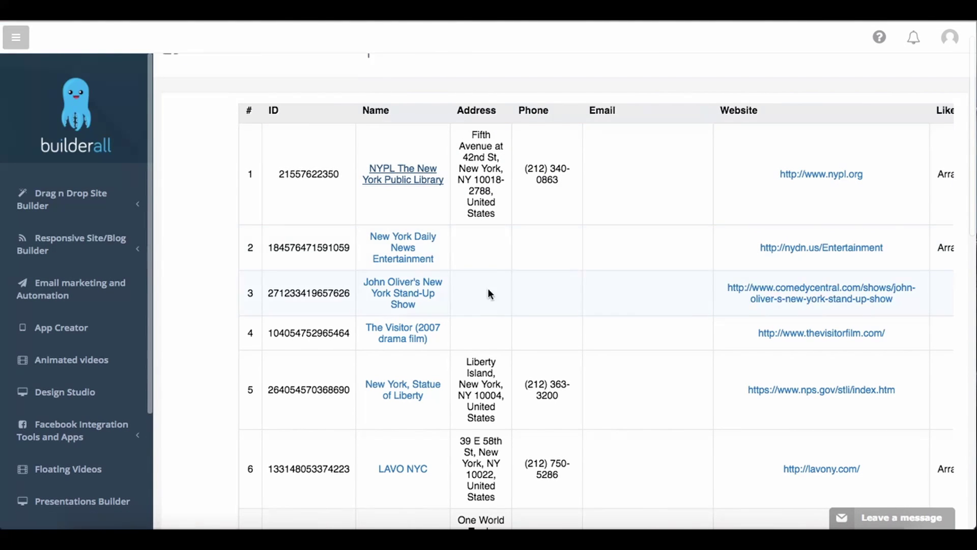
{"action": "scroll", "coordinate": [482, 297], "scroll_direction": "down", "scroll_amount": 1}
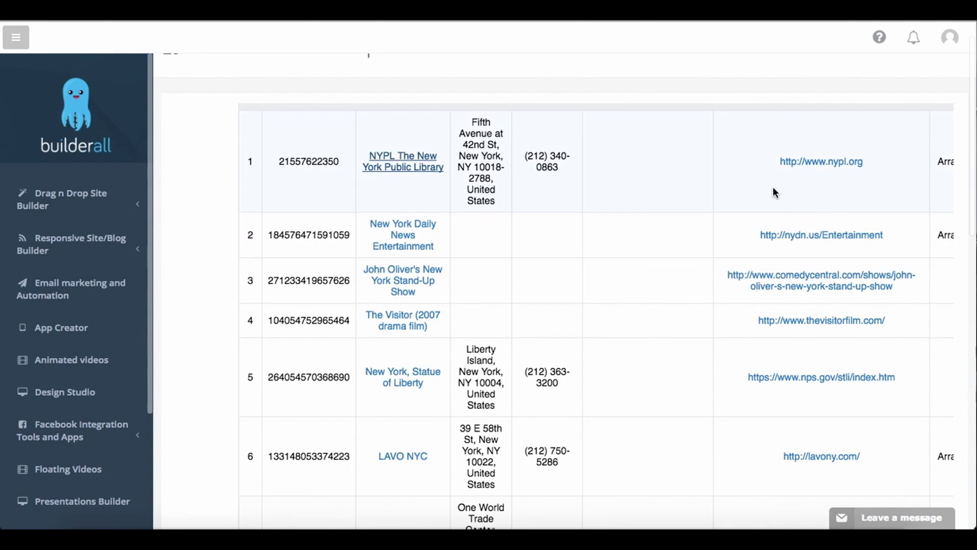
{"action": "scroll", "coordinate": [773, 192], "scroll_direction": "up", "scroll_amount": 2}
{"action": "scroll", "coordinate": [773, 192], "scroll_direction": "down", "scroll_amount": 10}
{"action": "scroll", "coordinate": [773, 192], "scroll_direction": "down", "scroll_amount": 4}
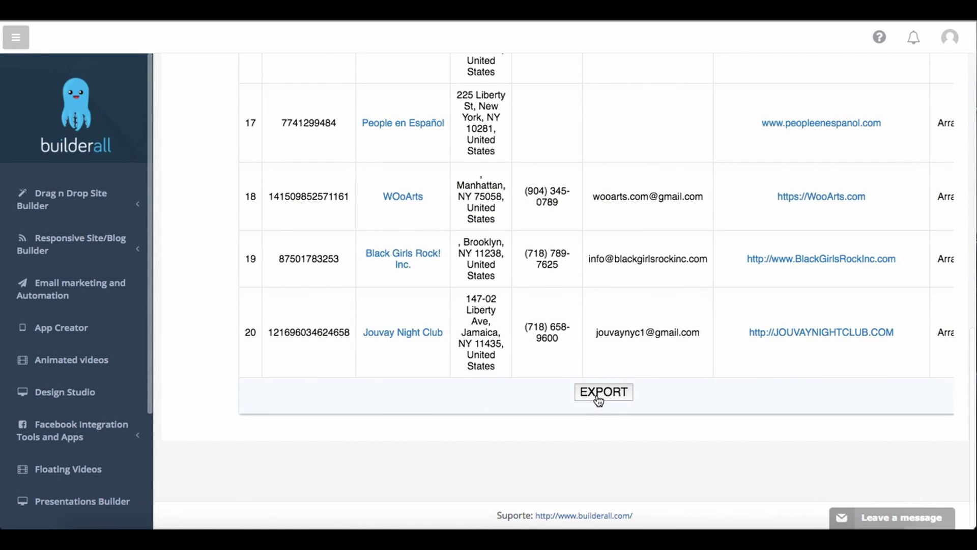
{"action": "scroll", "coordinate": [599, 401], "scroll_direction": "up", "scroll_amount": 10}
{"action": "scroll", "coordinate": [599, 400], "scroll_direction": "up", "scroll_amount": 1}
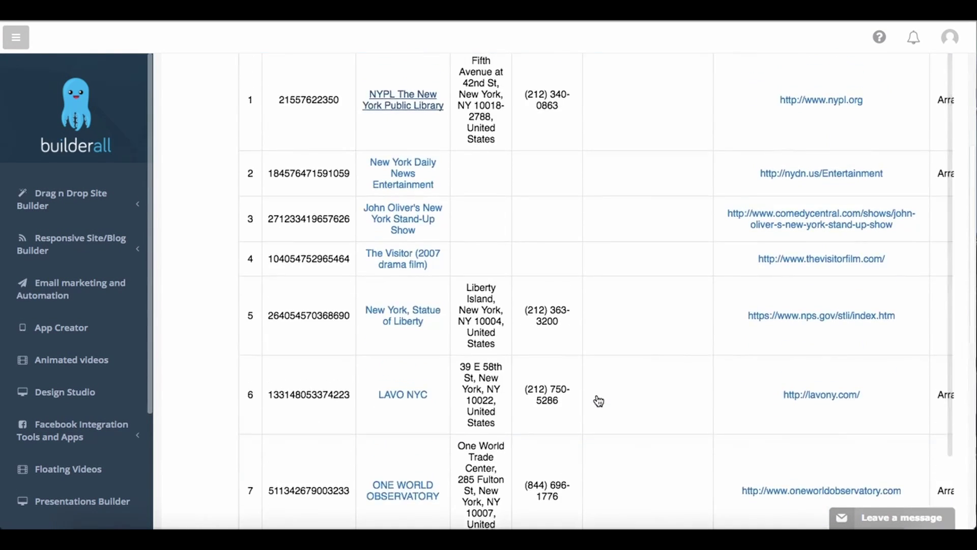
{"action": "scroll", "coordinate": [598, 401], "scroll_direction": "up", "scroll_amount": 3}
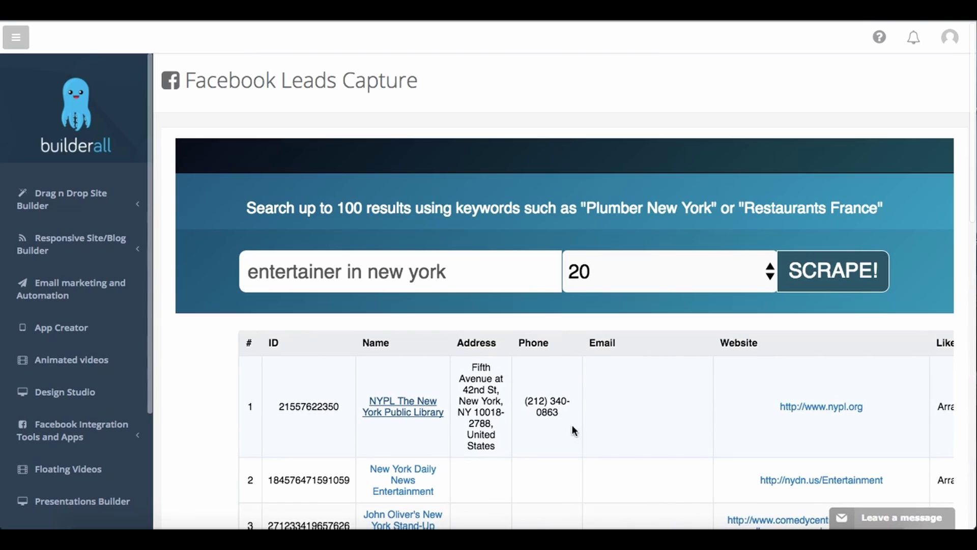
{"action": "scroll", "coordinate": [657, 430], "scroll_direction": "down", "scroll_amount": 2}
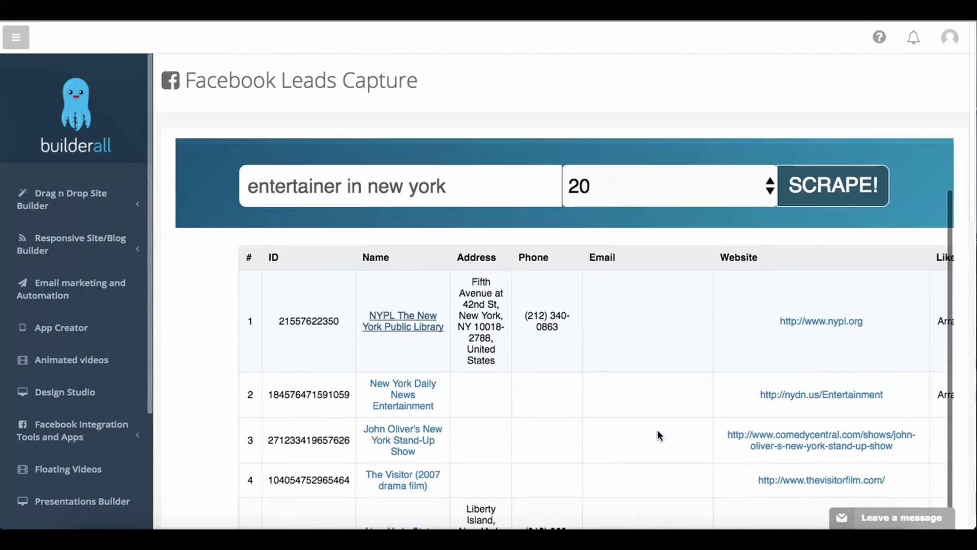
{"action": "scroll", "coordinate": [657, 429], "scroll_direction": "down", "scroll_amount": 3}
{"action": "scroll", "coordinate": [658, 429], "scroll_direction": "right", "scroll_amount": 1}
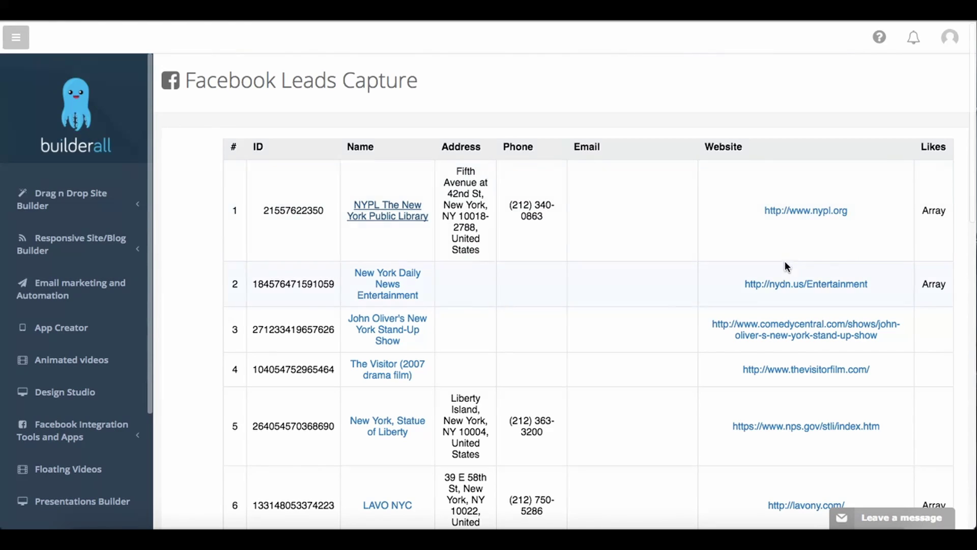
{"action": "scroll", "coordinate": [649, 264], "scroll_direction": "down", "scroll_amount": 2}
{"action": "scroll", "coordinate": [650, 265], "scroll_direction": "down", "scroll_amount": 2}
{"action": "scroll", "coordinate": [650, 265], "scroll_direction": "down", "scroll_amount": 2}
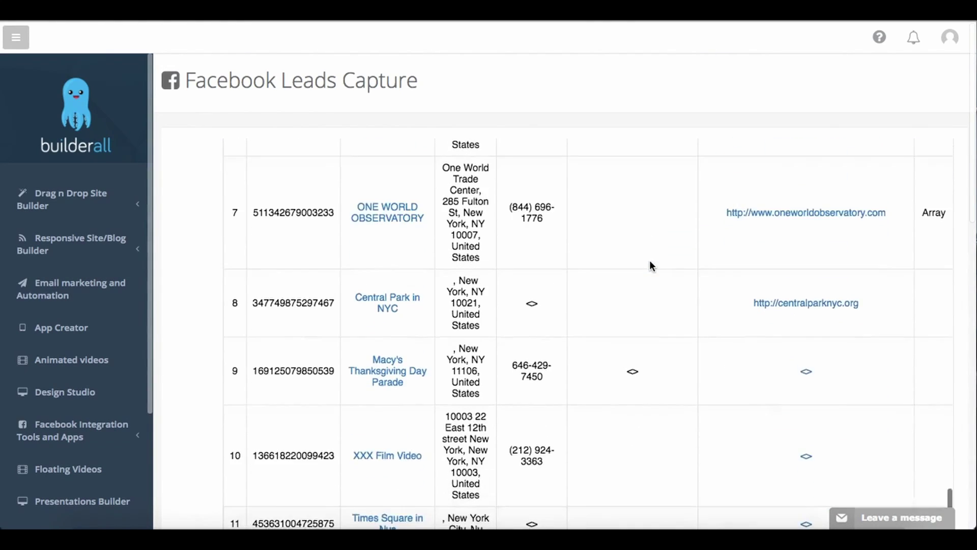
{"action": "scroll", "coordinate": [650, 265], "scroll_direction": "down", "scroll_amount": 3}
{"action": "scroll", "coordinate": [649, 268], "scroll_direction": "left", "scroll_amount": 1}
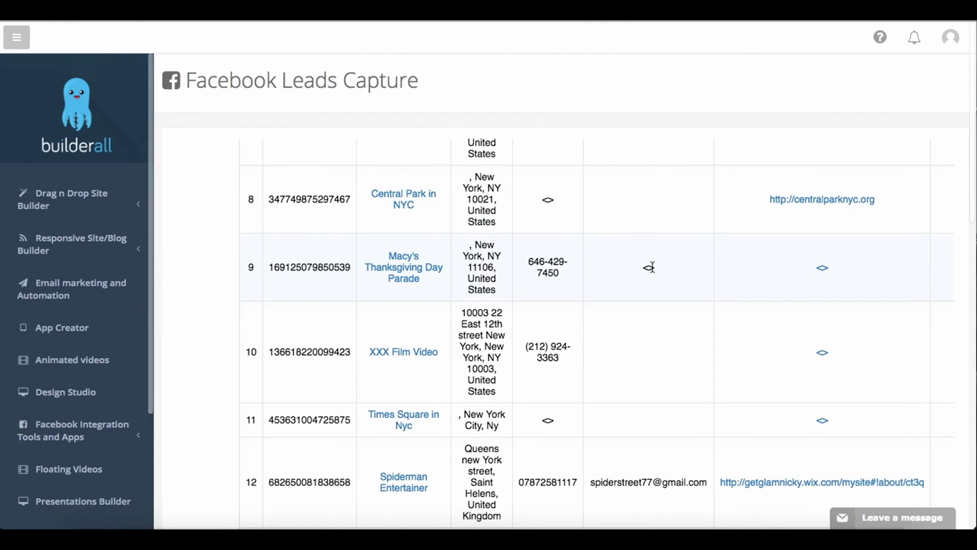
{"action": "scroll", "coordinate": [649, 267], "scroll_direction": "up", "scroll_amount": 5}
{"action": "scroll", "coordinate": [650, 268], "scroll_direction": "up", "scroll_amount": 2}
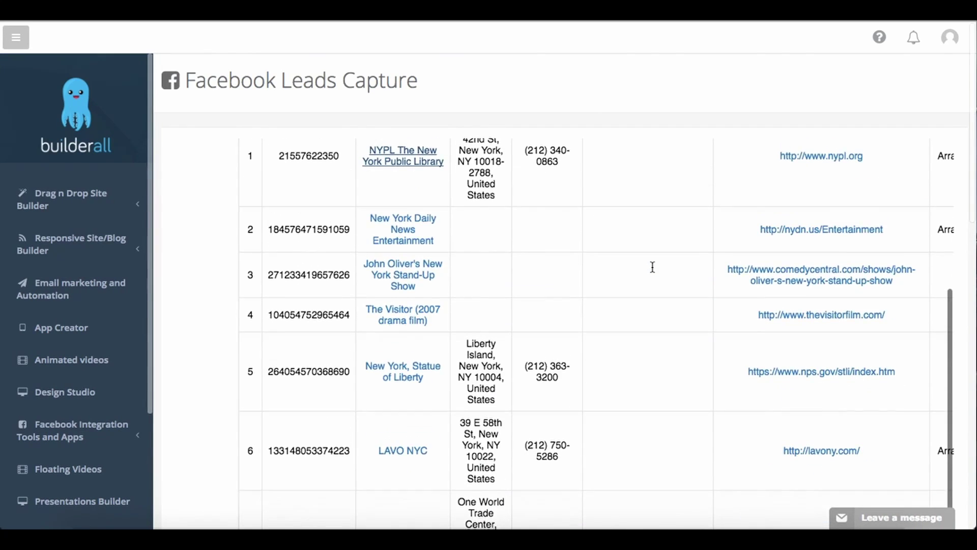
{"action": "scroll", "coordinate": [651, 267], "scroll_direction": "up", "scroll_amount": 5}
{"action": "scroll", "coordinate": [653, 268], "scroll_direction": "up", "scroll_amount": 1}
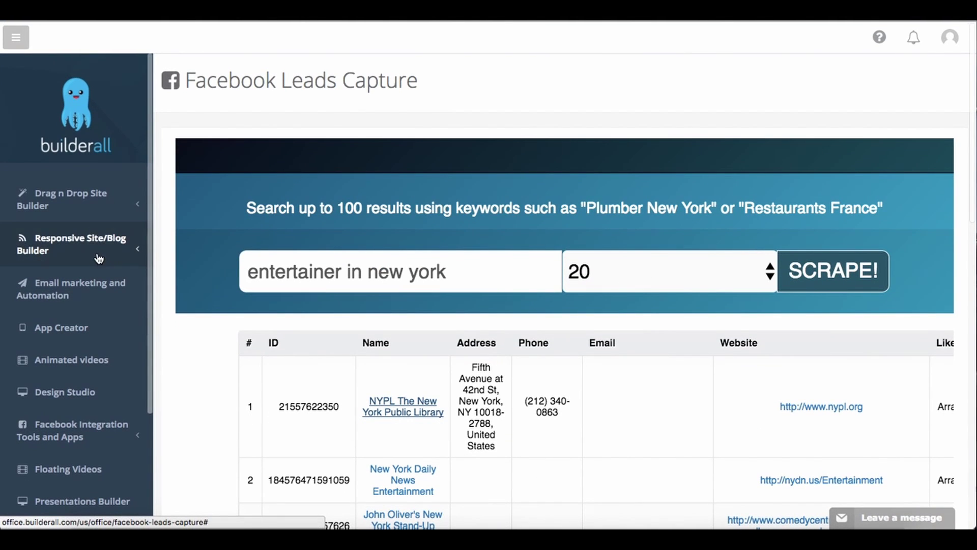
{"action": "scroll", "coordinate": [96, 202], "scroll_direction": "down", "scroll_amount": 3}
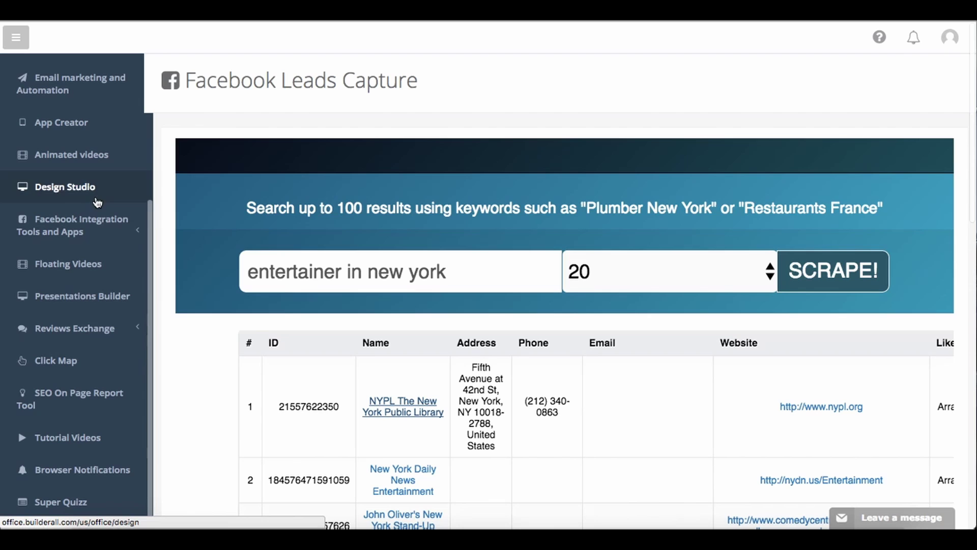
Switch to Browser Notifications, listing the Childproofie campaign.
{"action": "left_click", "coordinate": [105, 469]}
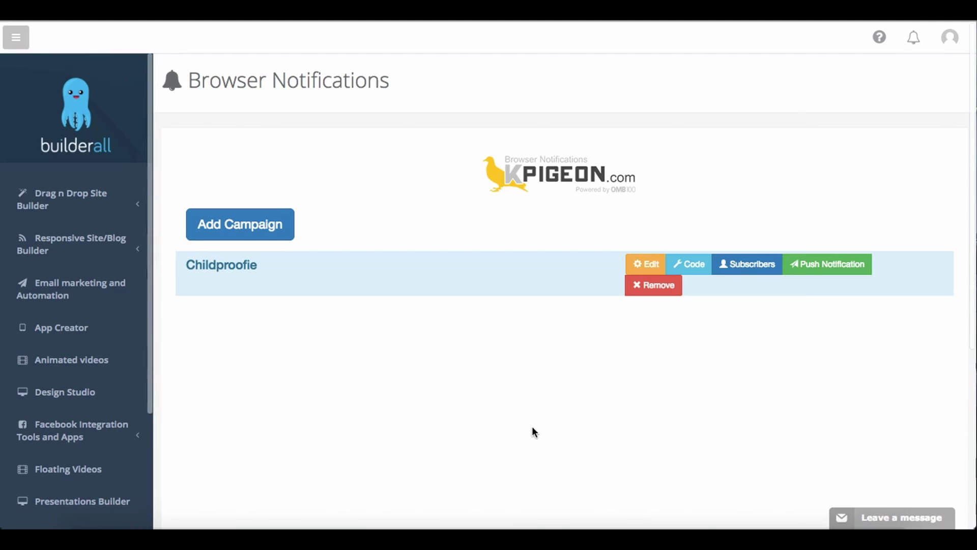
Load ericksalgado.com in an incognito window, triggering its 'Notificações Automáticas' signup popup.
{"action": "key", "text": "ctrl+shift+n"}
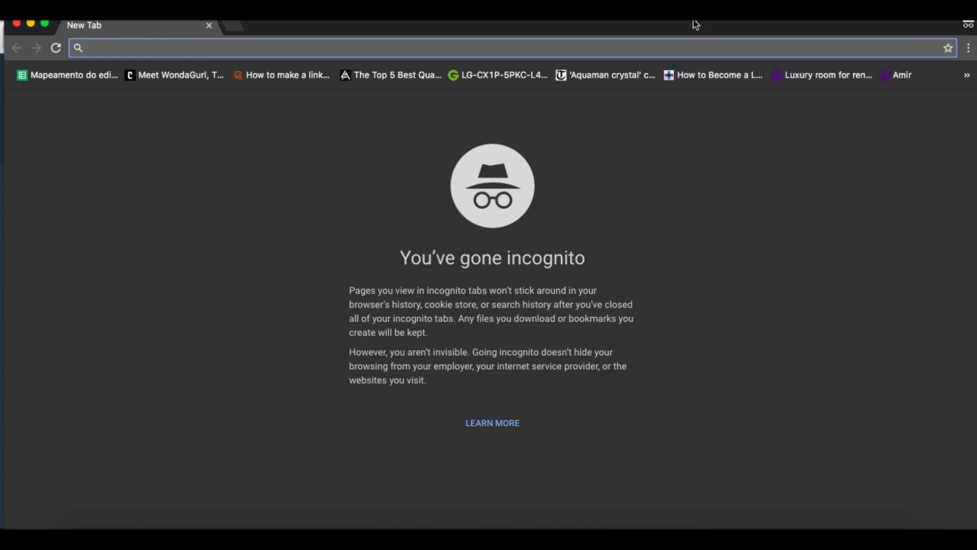
{"action": "type", "text": "eric"}
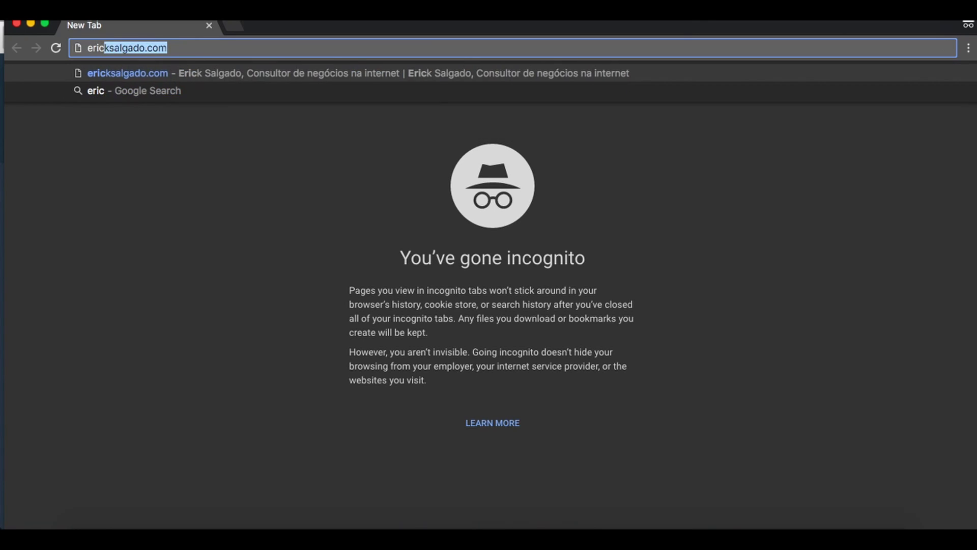
{"action": "type", "text": "ksal"}
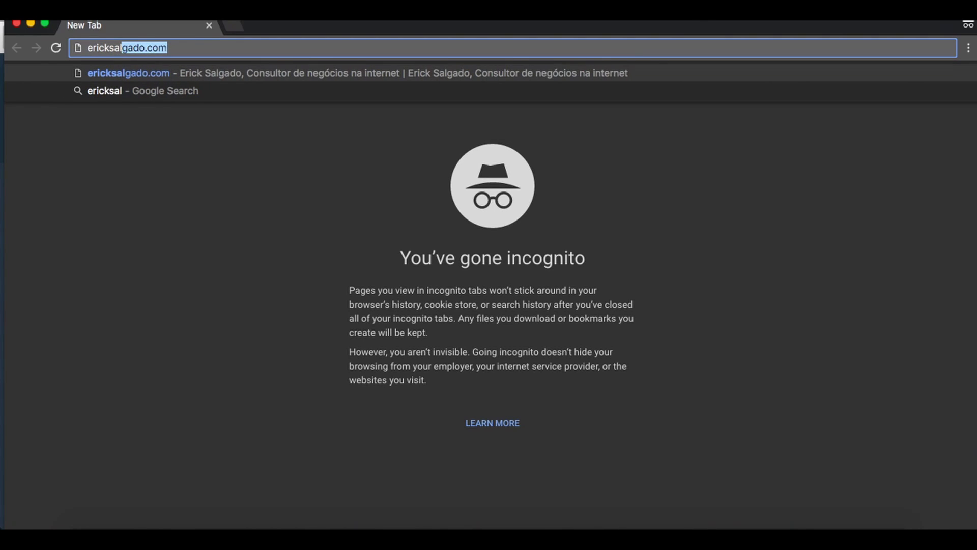
{"action": "key", "text": "Return"}
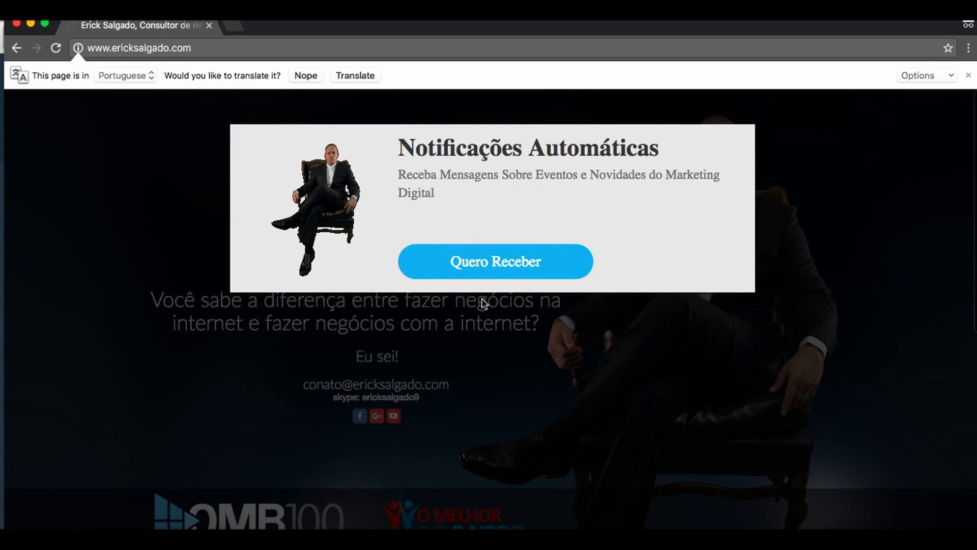
Accept the site's 'Quero Receber' notification signup, reposition the kpigeon Push Notification popup and close it.
{"action": "left_click", "coordinate": [590, 266]}
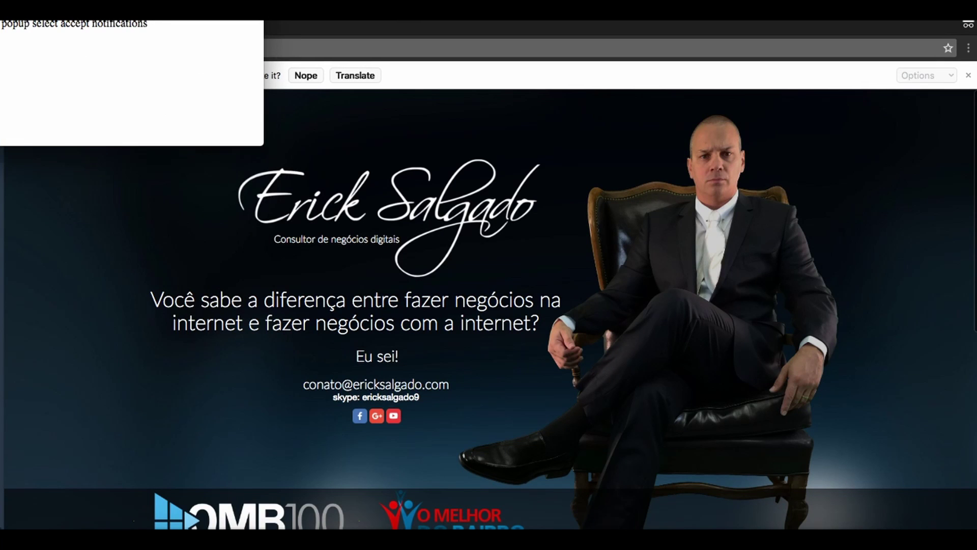
{"action": "left_click_drag", "start_coordinate": [216, 8], "coordinate": [239, 38]}
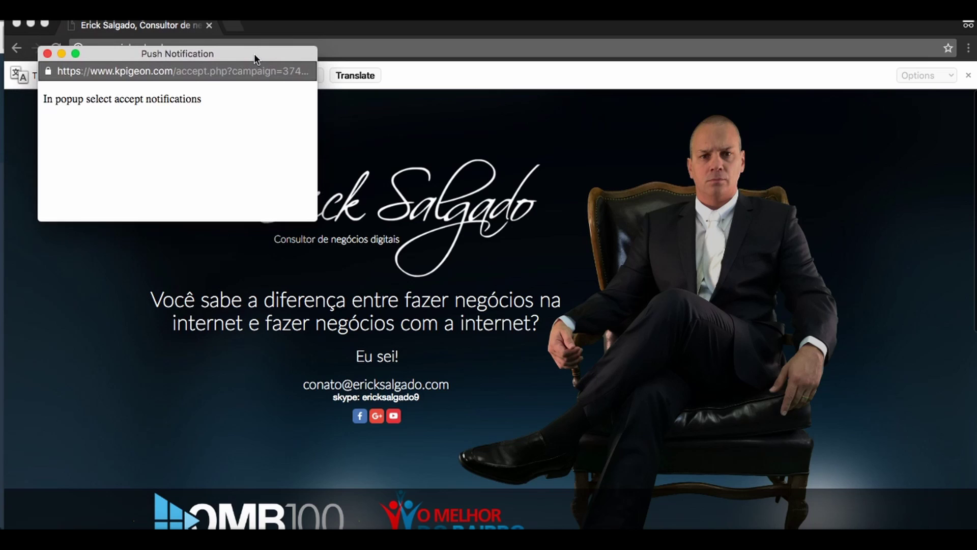
{"action": "left_click_drag", "start_coordinate": [254, 53], "coordinate": [254, 61]}
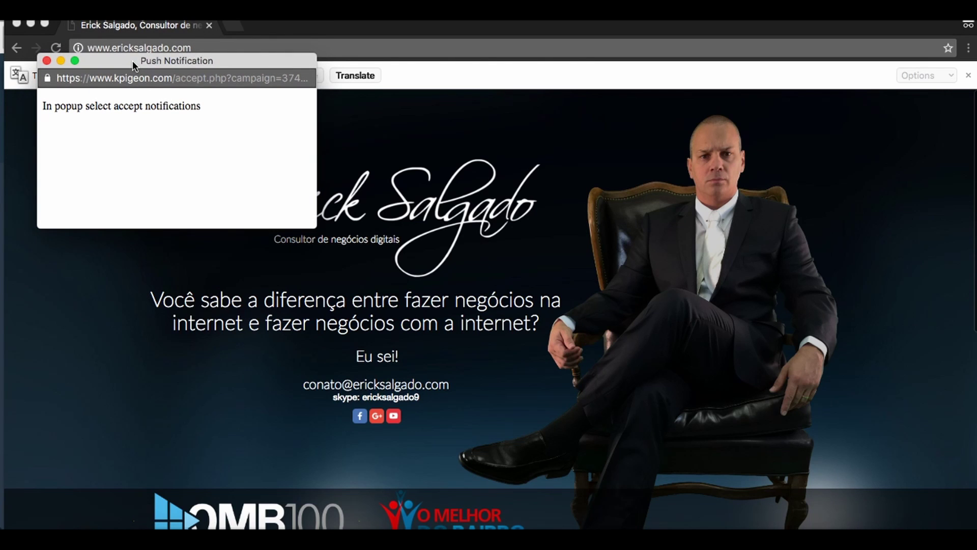
{"action": "left_click", "coordinate": [47, 60]}
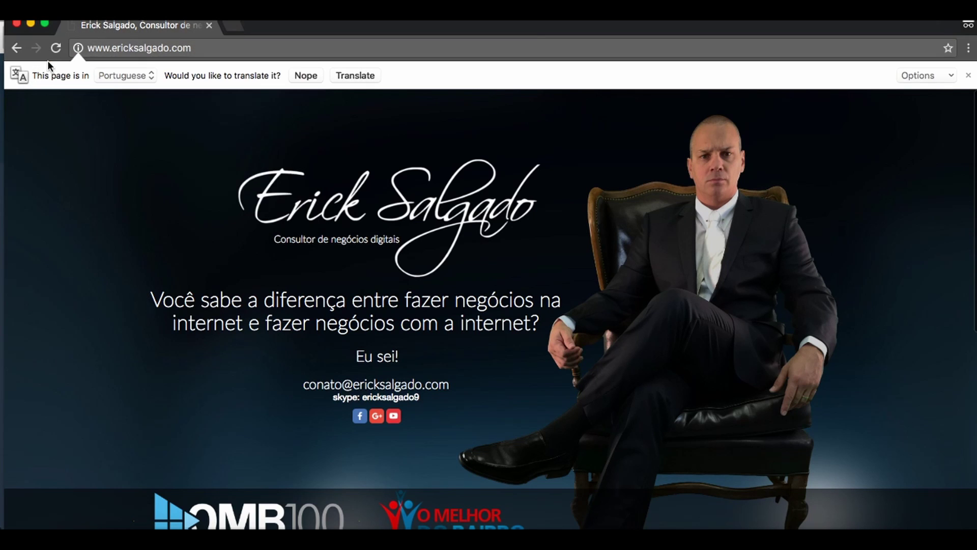